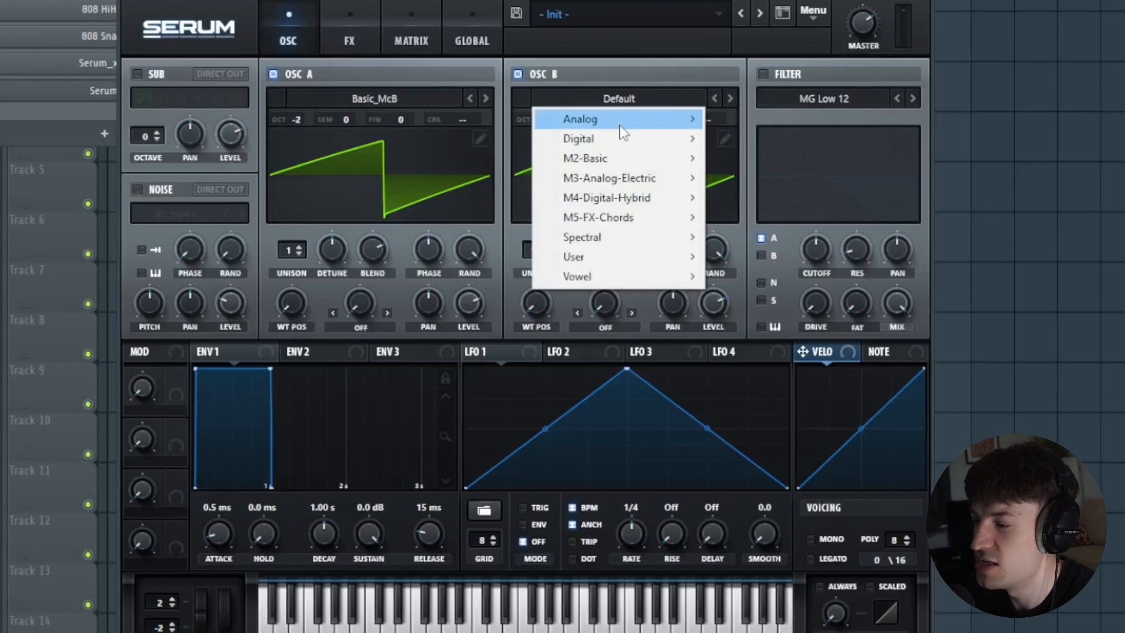
Load the Basic Shapes wavetable into oscillator B and tune it up 7 semitones
left_click(785, 207)
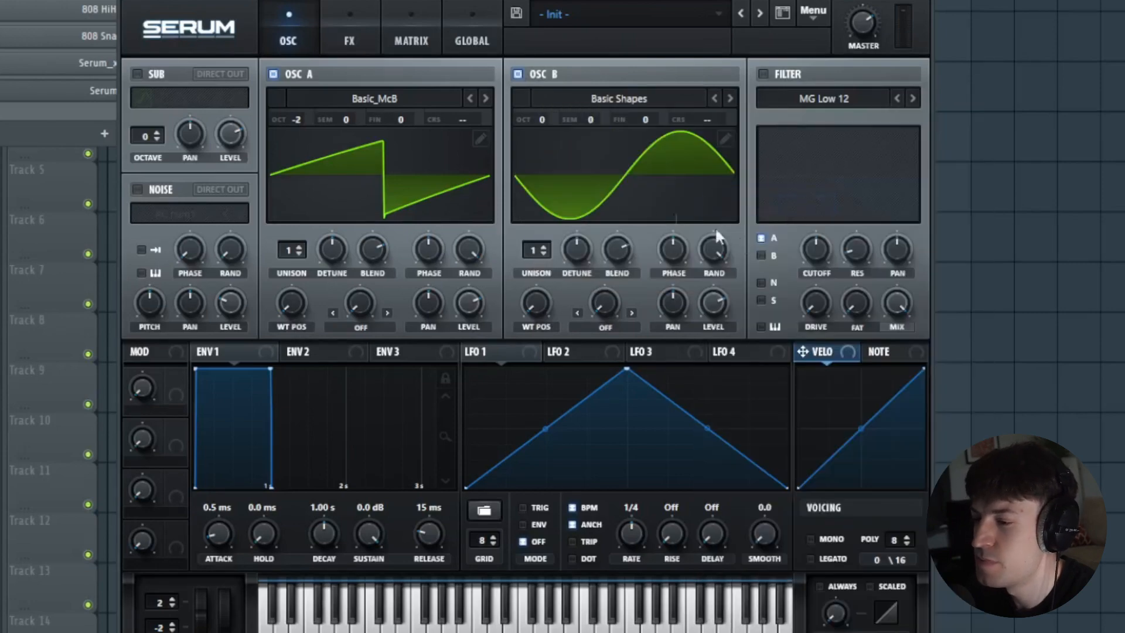
left_click_drag(595, 117, 638, 96)
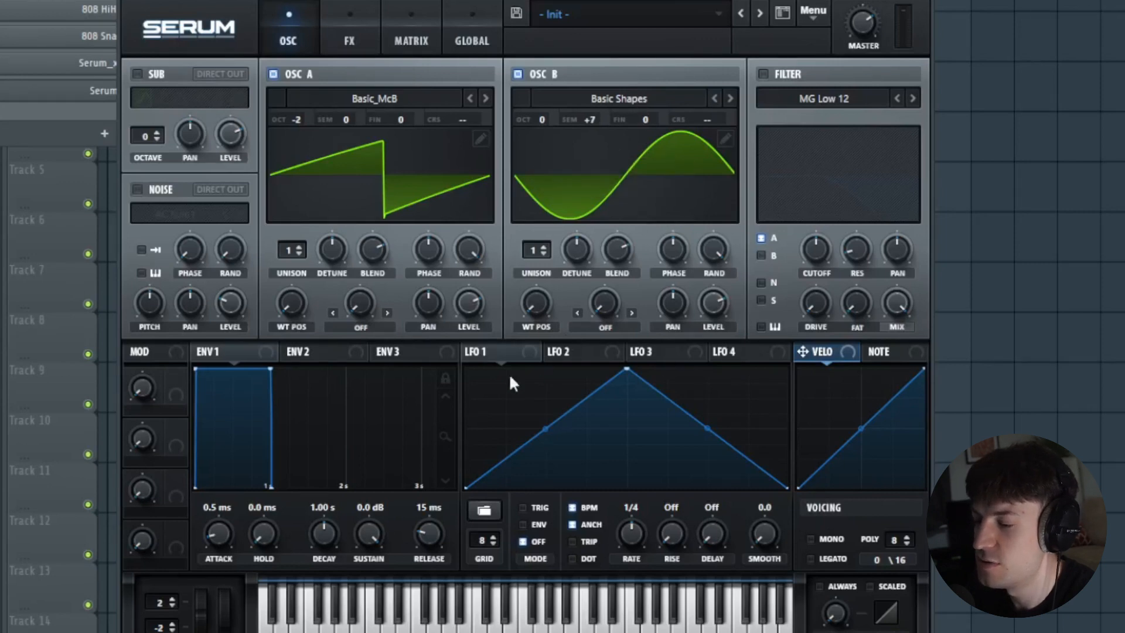
key("space")
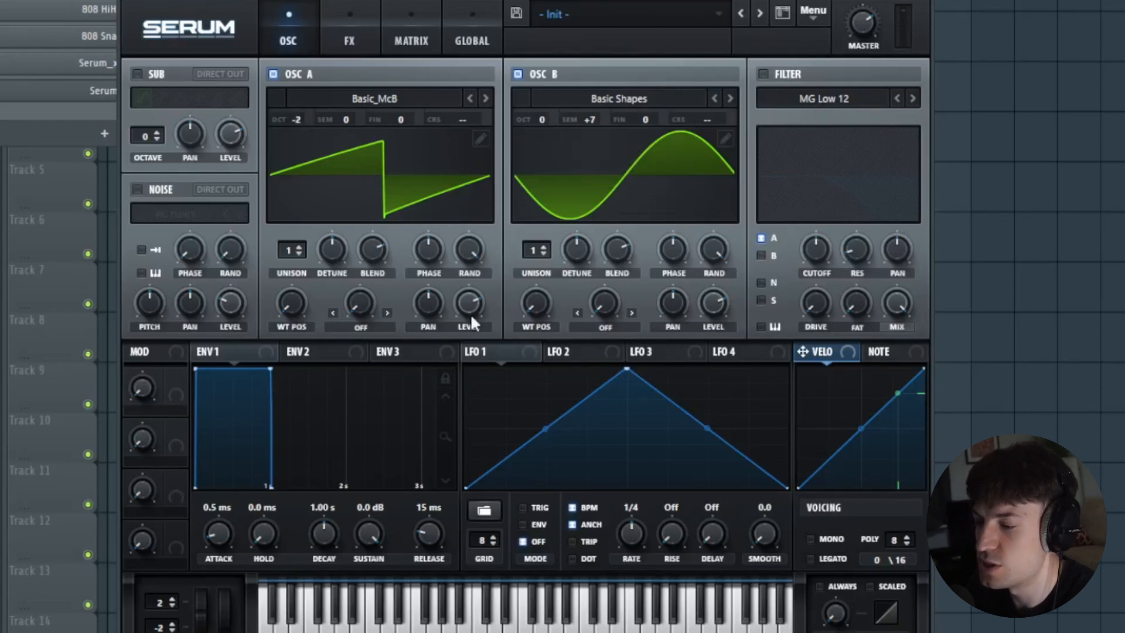
Turn both oscillator levels down and set oscillator A's warp mode to FM (From B) at about 27%
left_click_drag(712, 304, 711, 352)
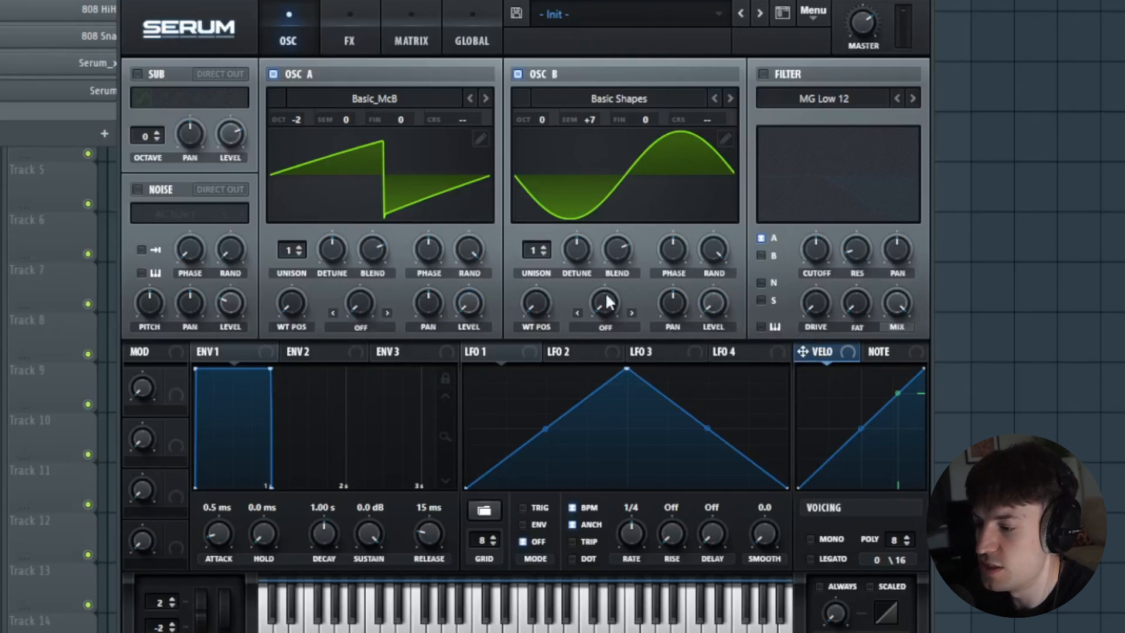
left_click(361, 326)
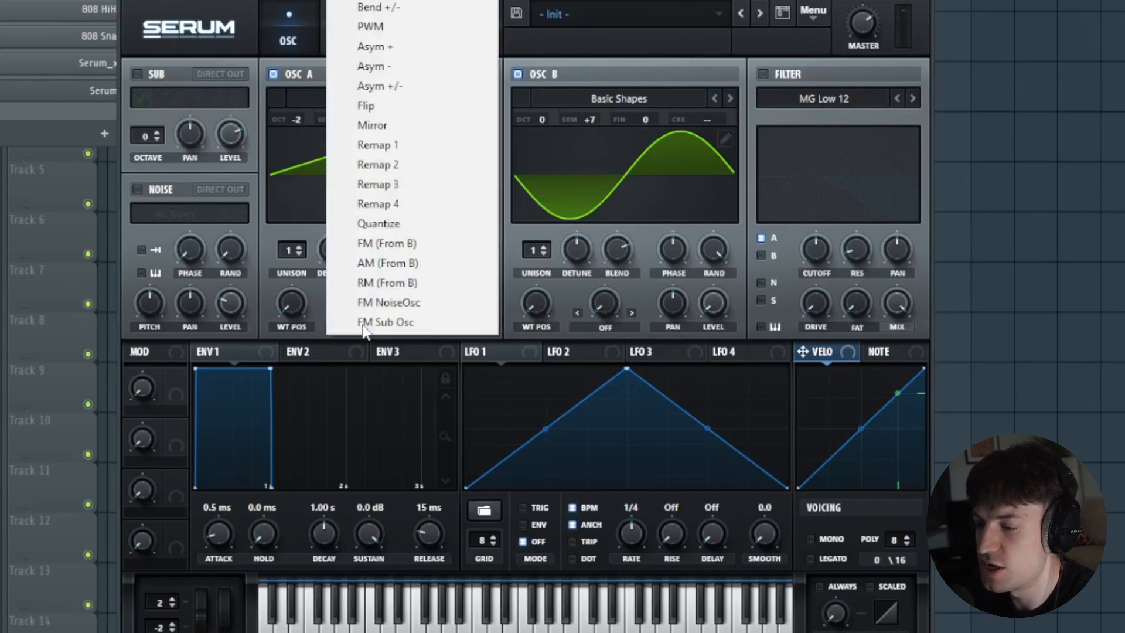
left_click(401, 244)
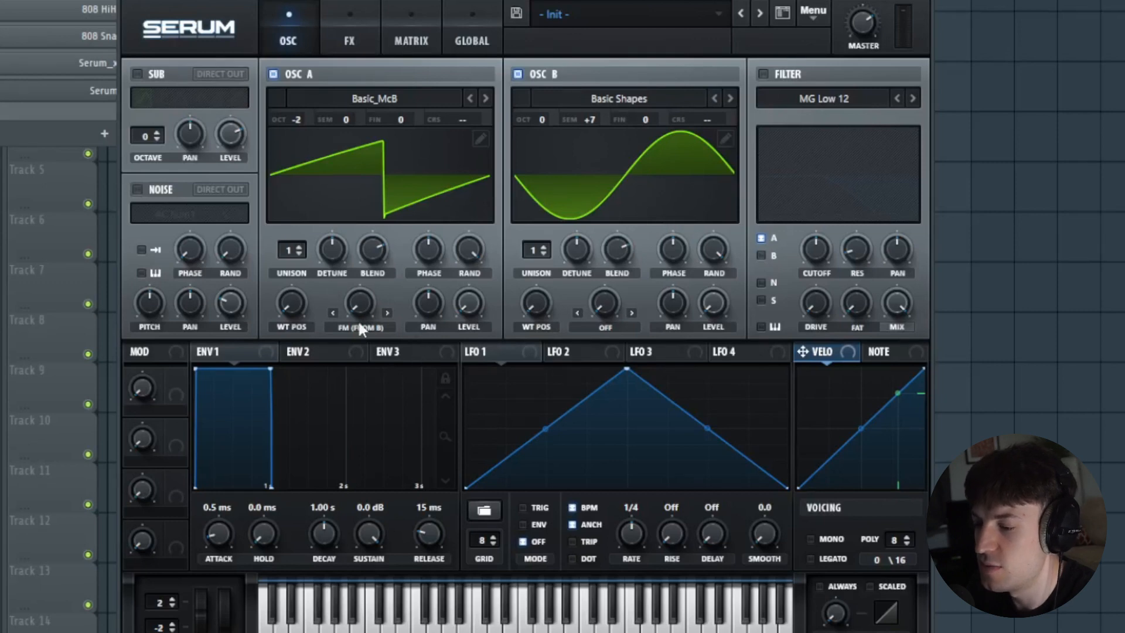
left_click_drag(356, 306, 384, 289)
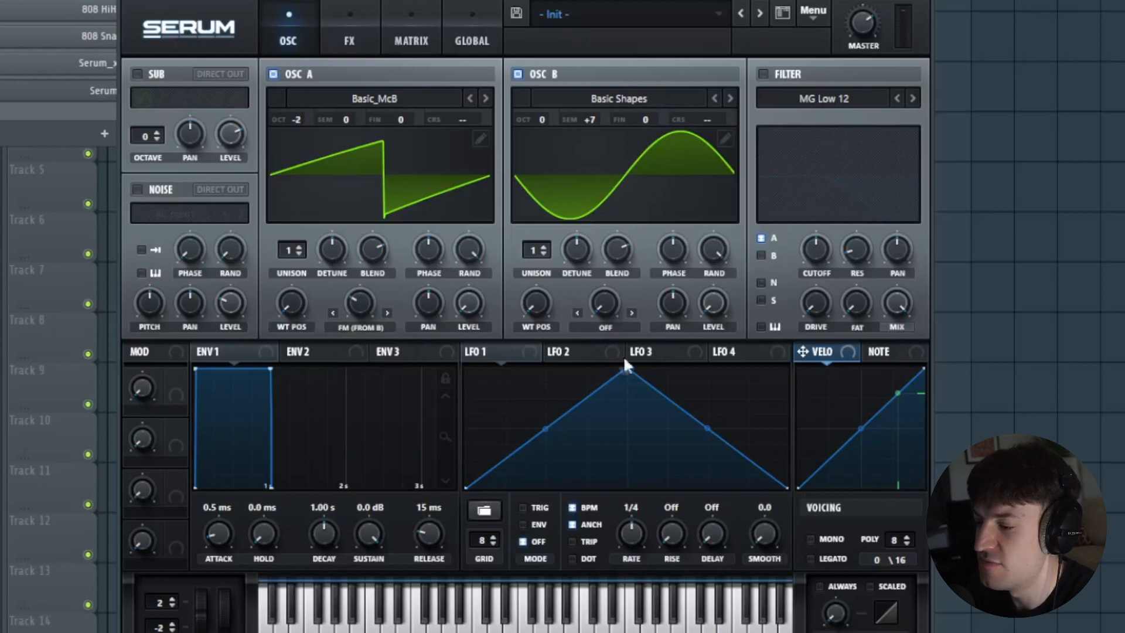
Set oscillator B's warp mode to Bend + and turn its amount up fully
left_click(612, 327)
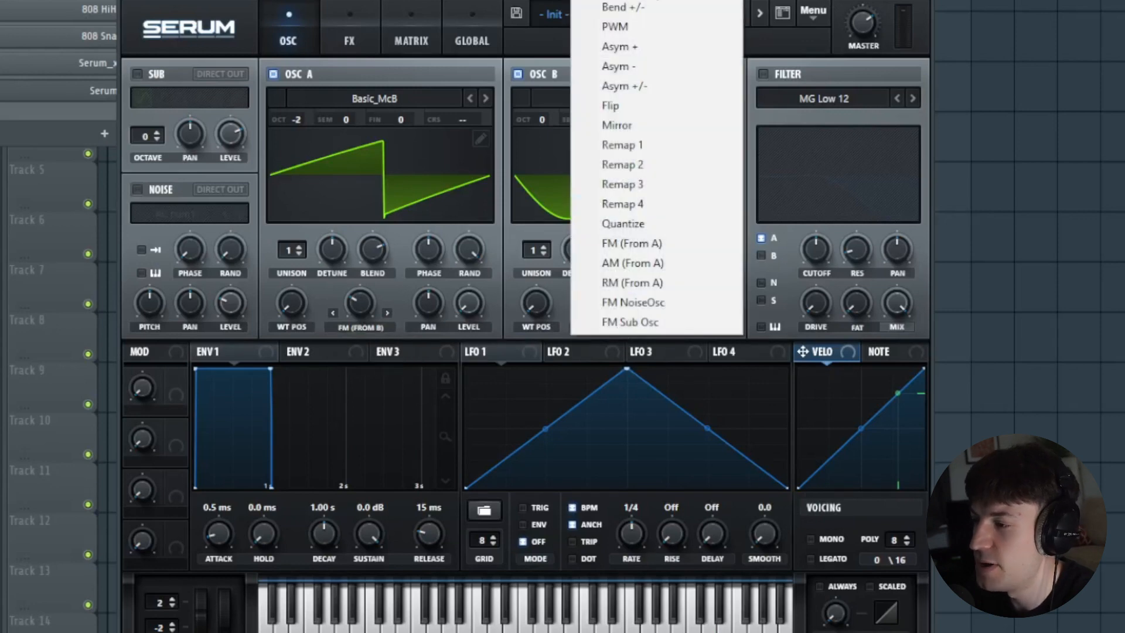
left_click(623, 0)
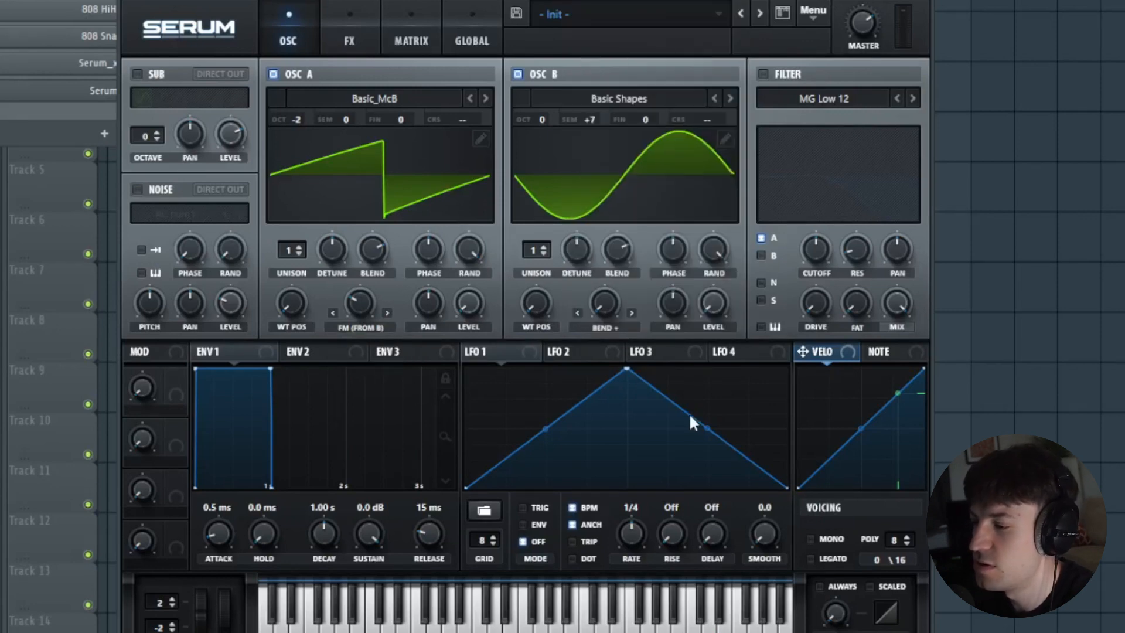
left_click_drag(608, 312, 669, 57)
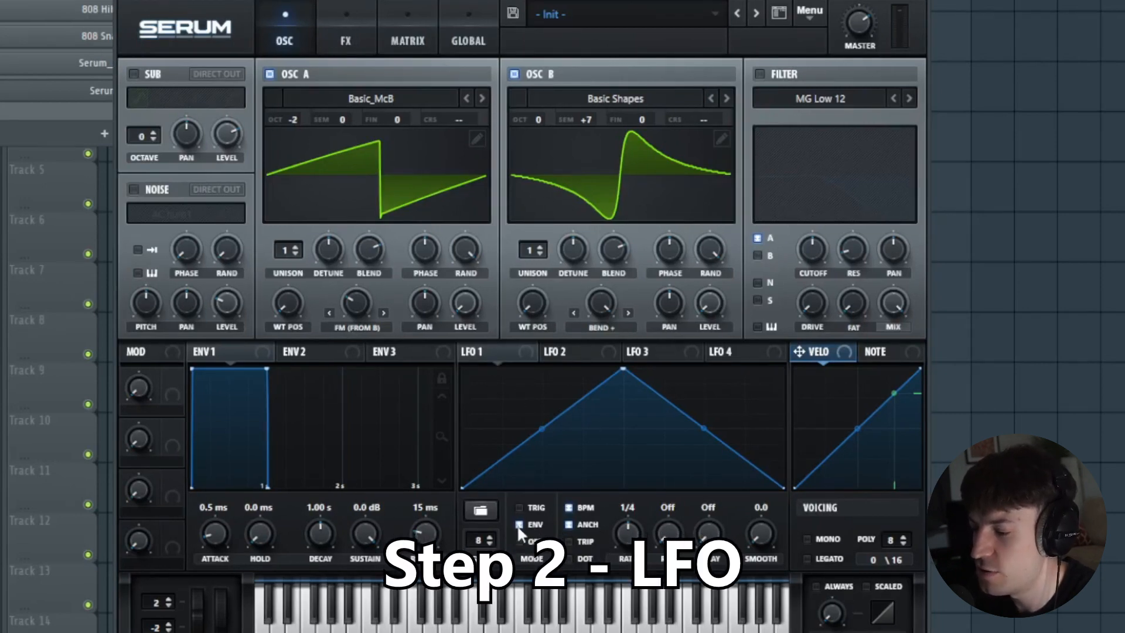
Give LFO 1 a one-bar rate with its peak near the start, and assign it to oscillator A's warp amount and level
left_click_drag(631, 528, 630, 553)
left_click_drag(622, 368, 498, 313)
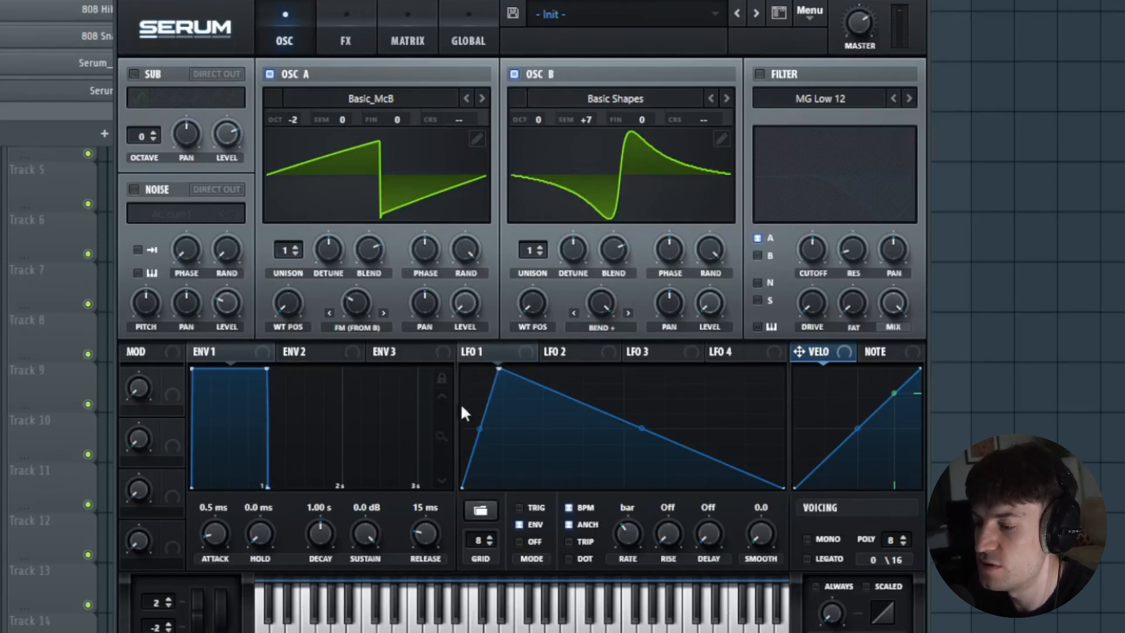
left_click_drag(493, 350, 342, 317)
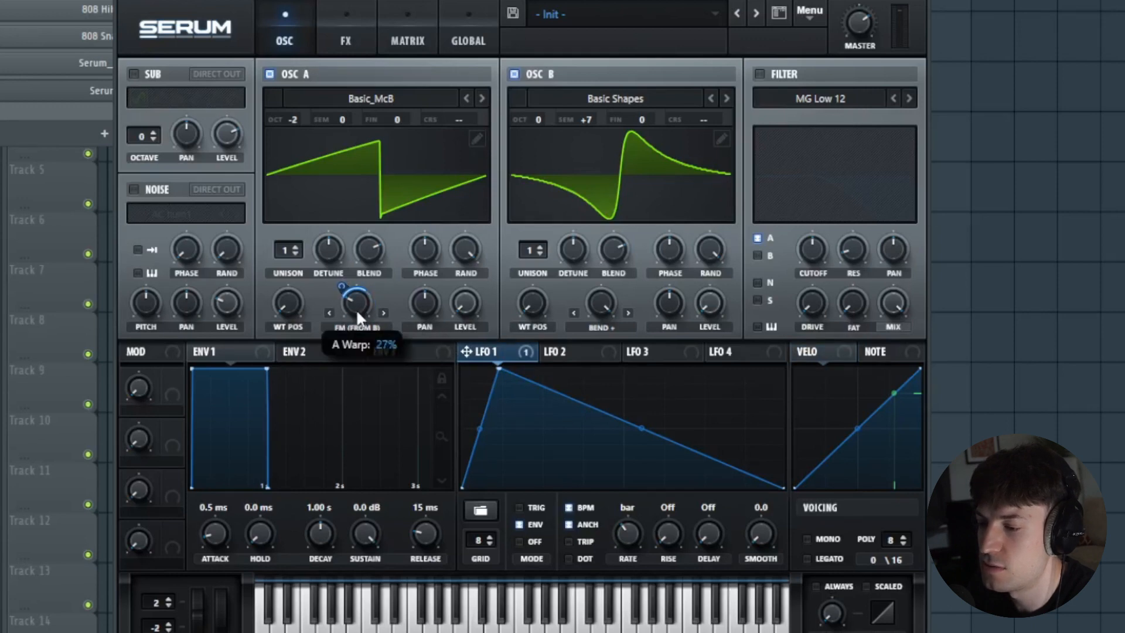
left_click_drag(489, 326, 450, 299)
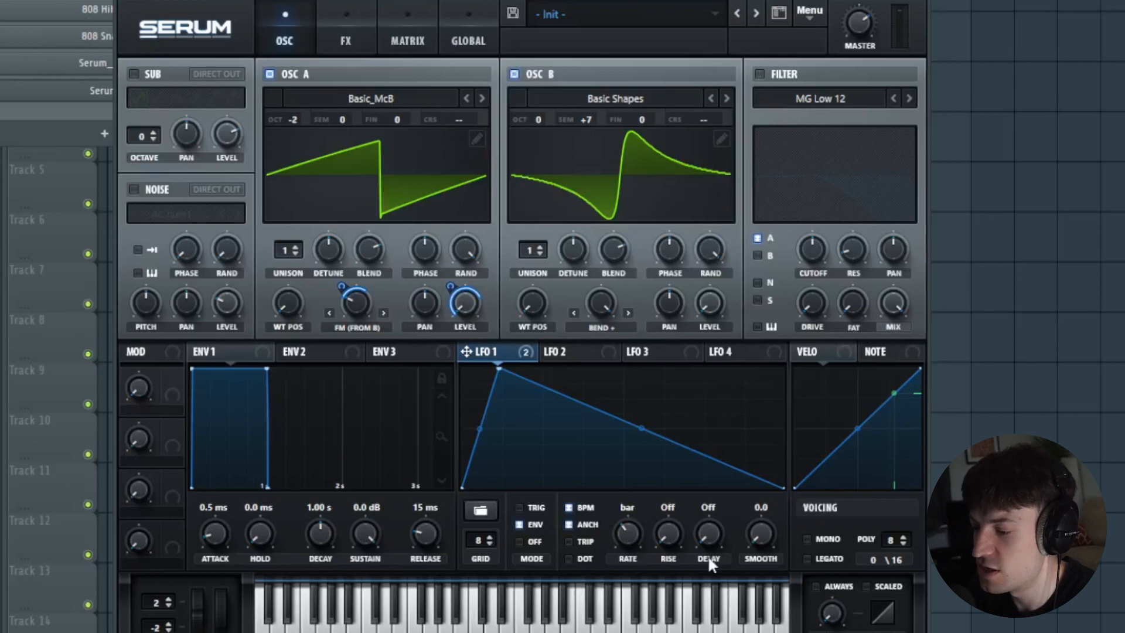
Try a 2-bar rate for LFO 1 and play a note to audition it
left_click_drag(663, 514, 648, 561)
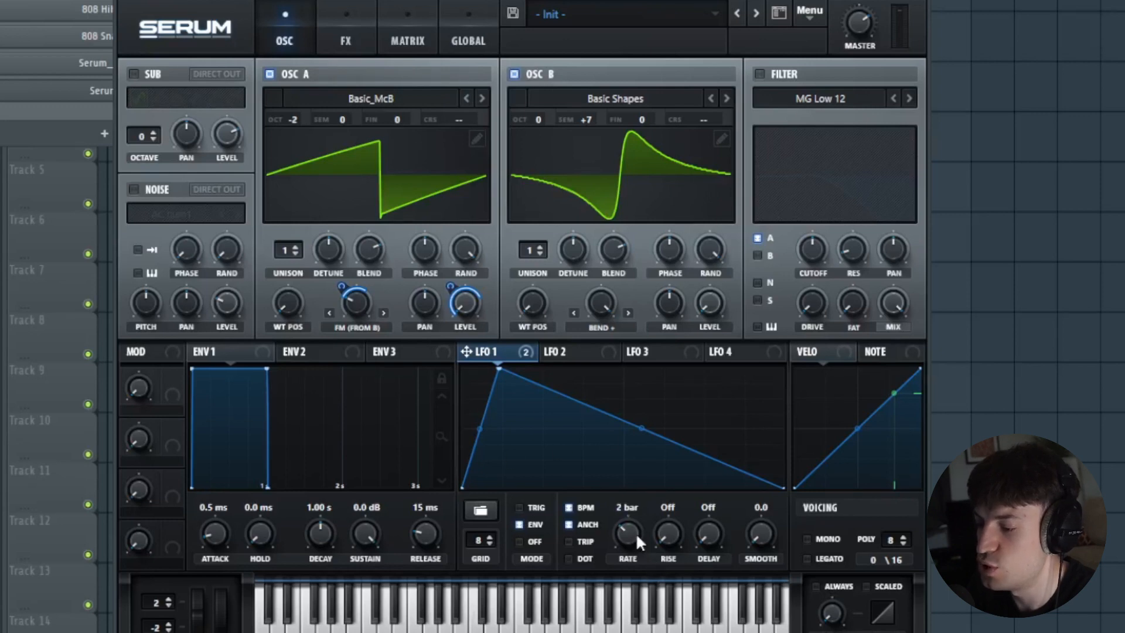
key("c")
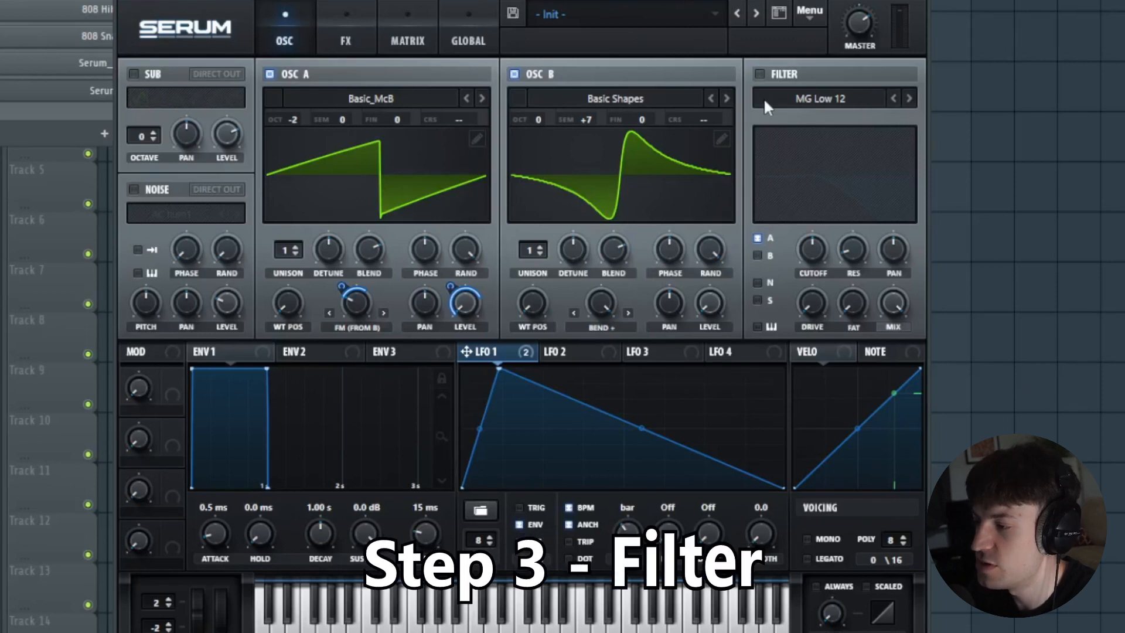
Enable the MG Low 12 filter for oscillators A and B and lower its cutoff
left_click(759, 73)
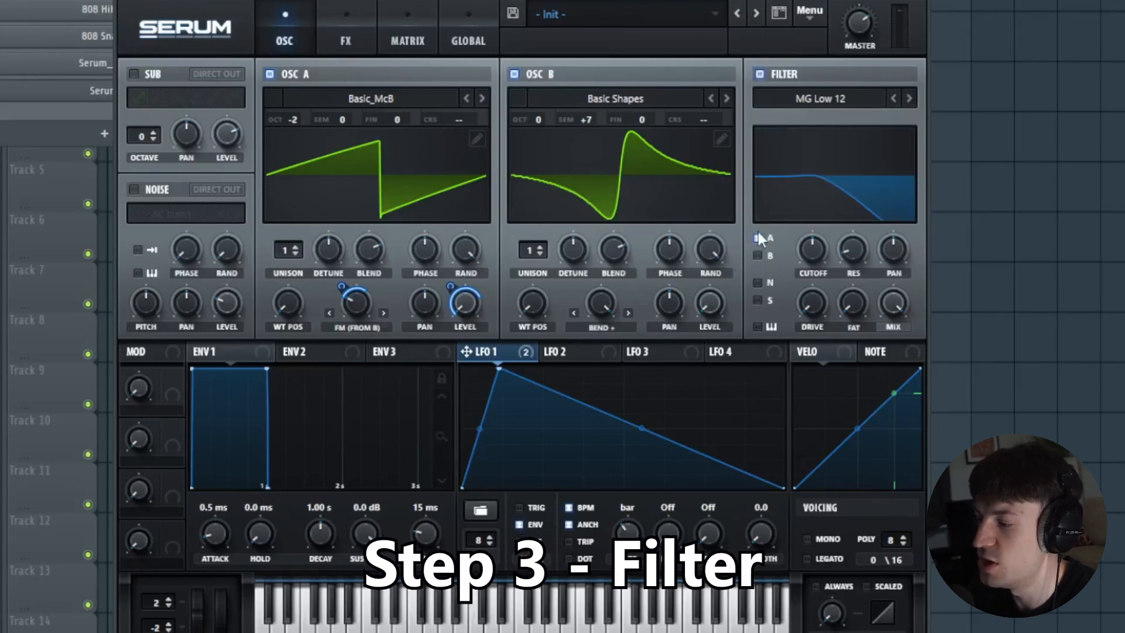
left_click_drag(812, 249, 813, 325)
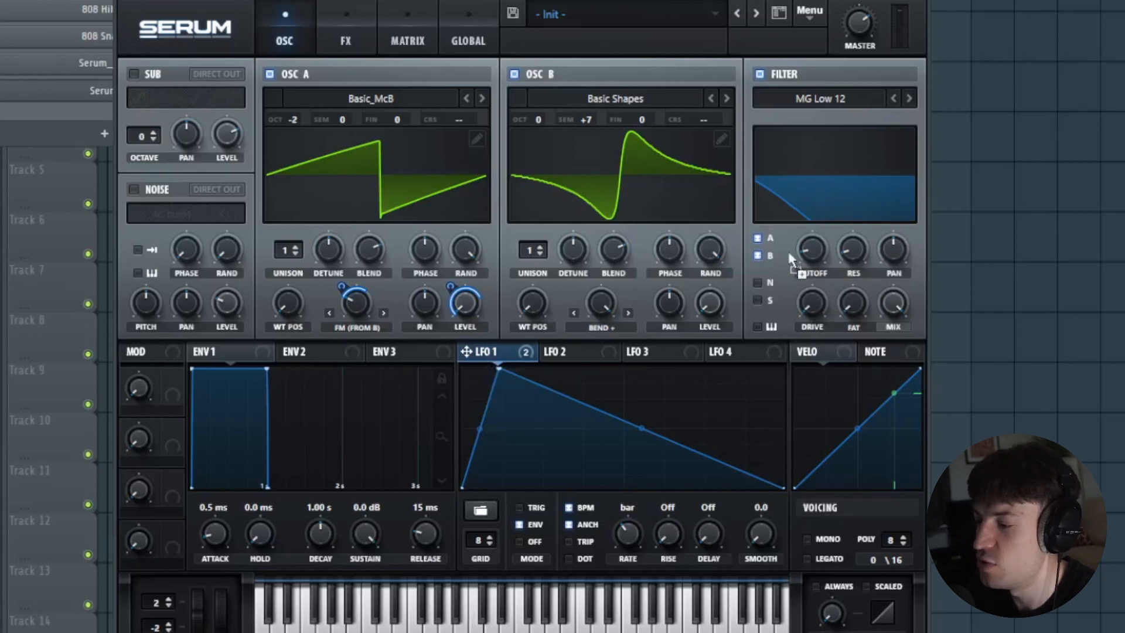
Assign LFO 1 to the filter cutoff and raise the filter's resonance, drive and fat
left_click_drag(813, 253, 797, 286)
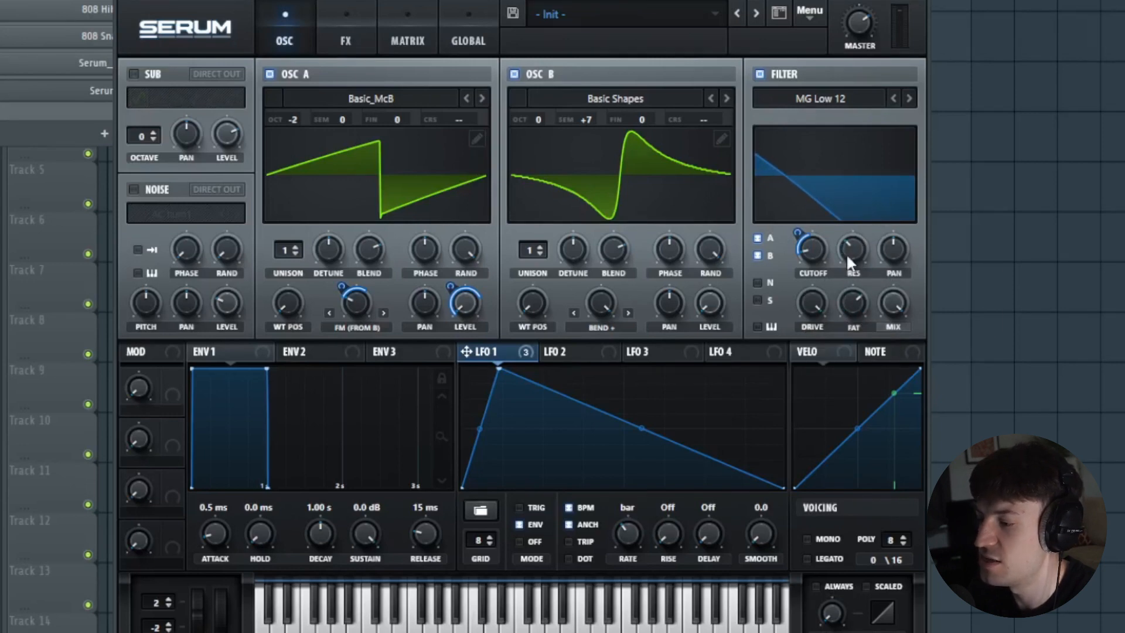
left_click_drag(853, 316, 868, 311)
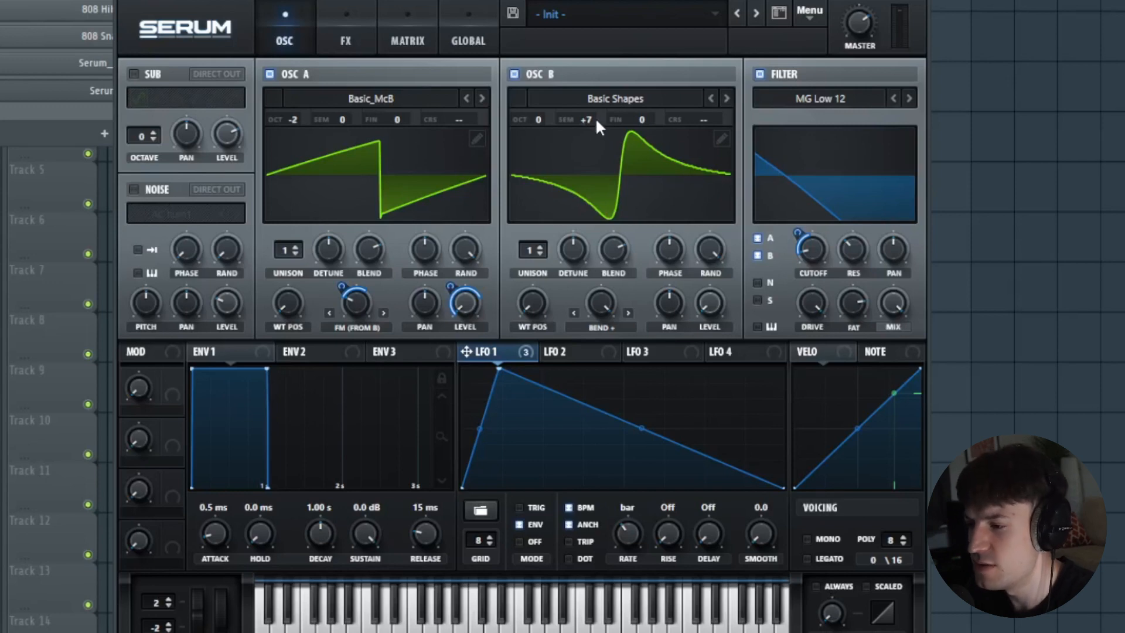
Audition oscillator B at +4 and +5 semitones, and restore it to +7 semitones
scroll(596, 117, "down", 1)
scroll(593, 126, "down", 1)
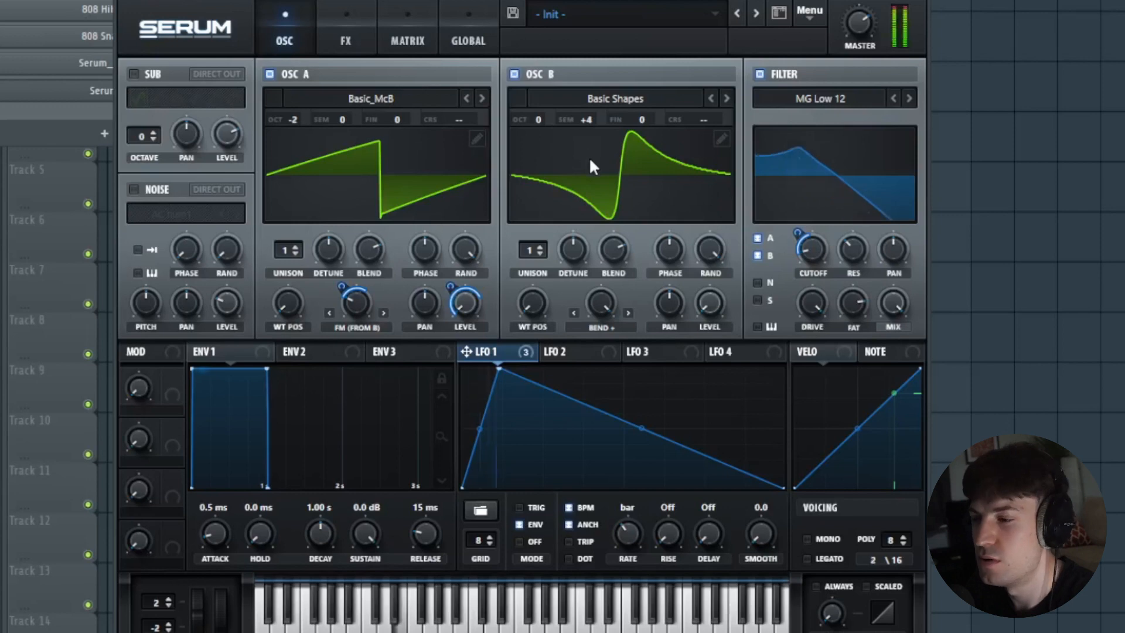
scroll(594, 121, "up", 1)
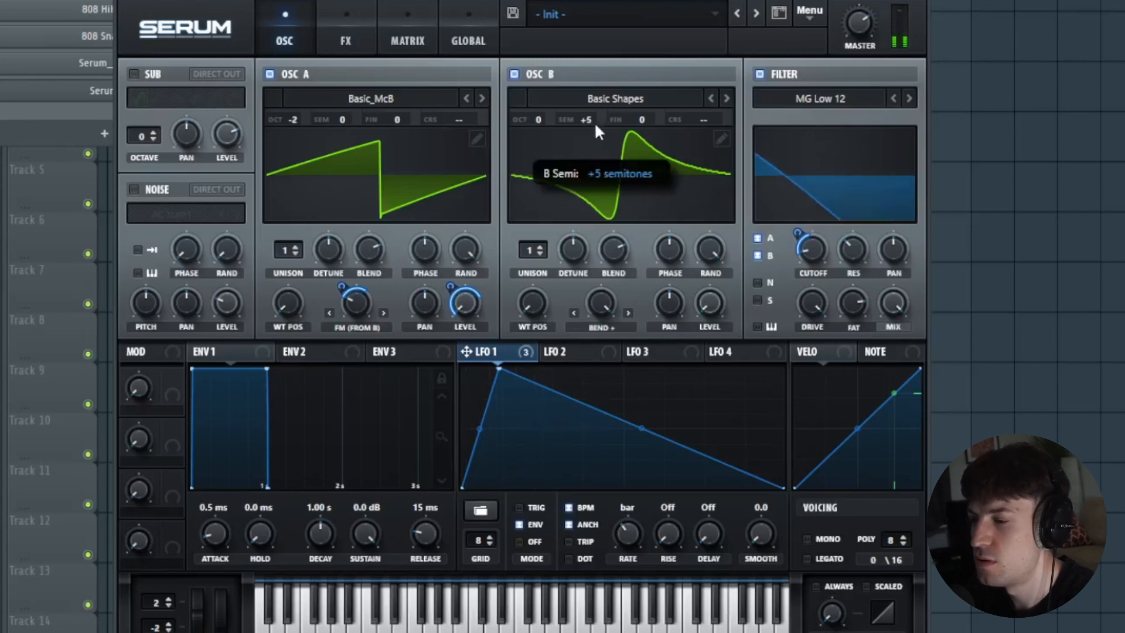
scroll(597, 120, "up", 2)
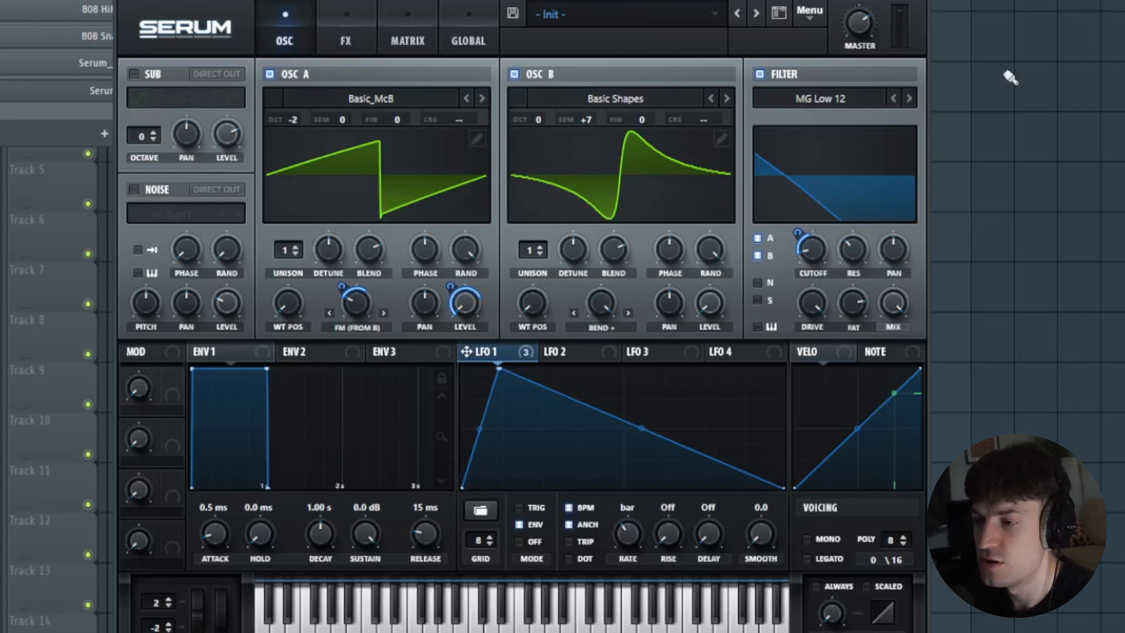
Enable the Distortion effect, set its type to Sine Shaper and lower the drive slightly
left_click(353, 34)
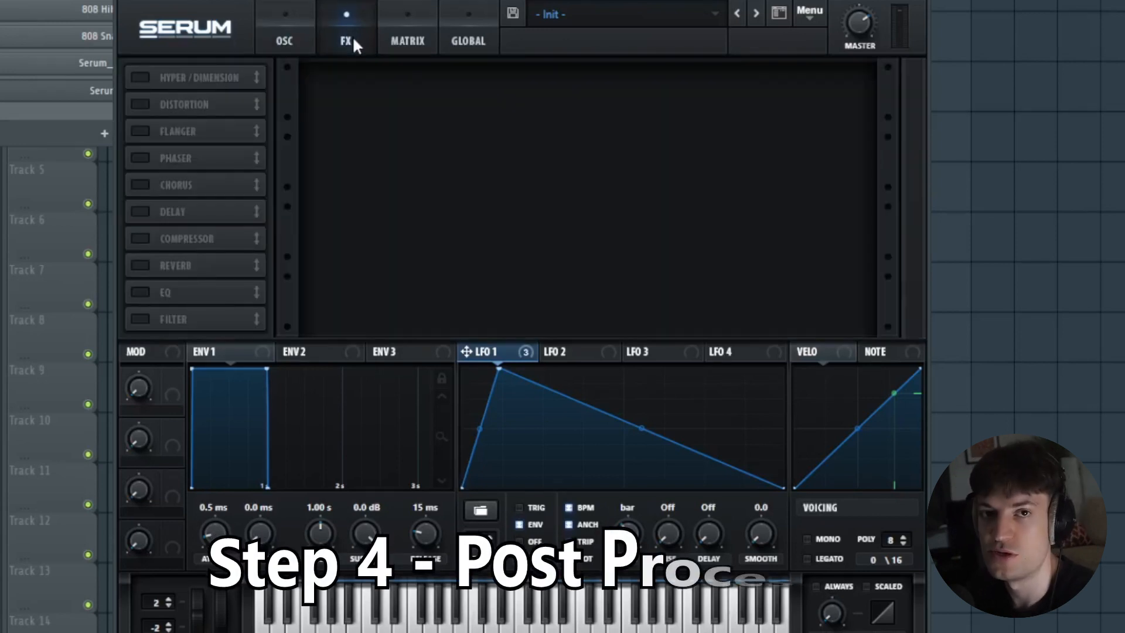
left_click(141, 104)
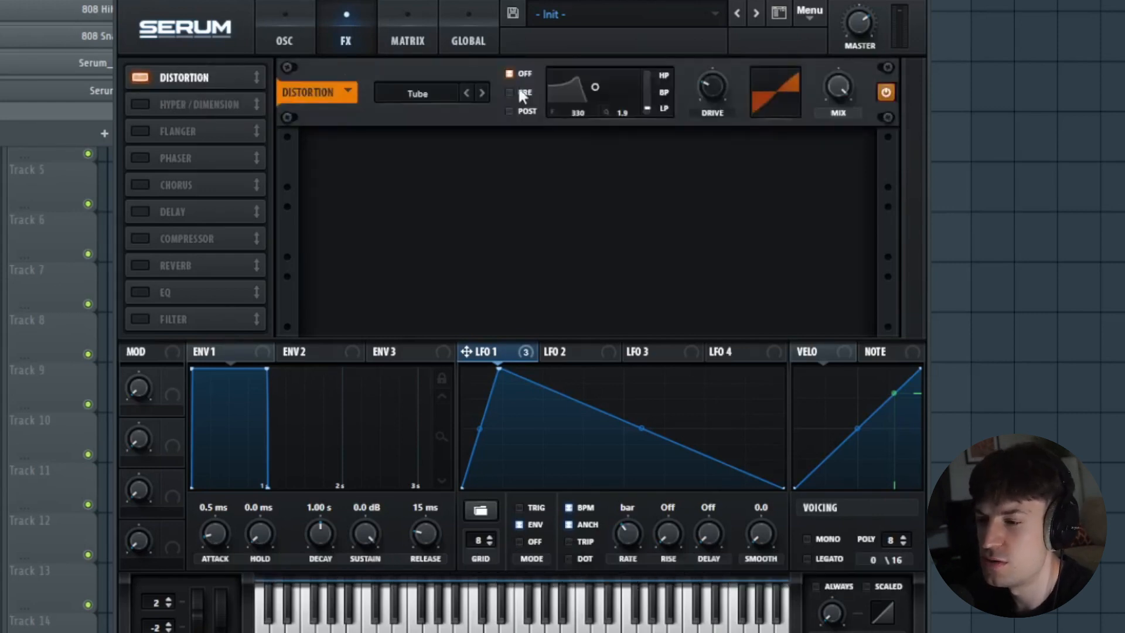
left_click(467, 93)
left_click(466, 93)
left_click(466, 93)
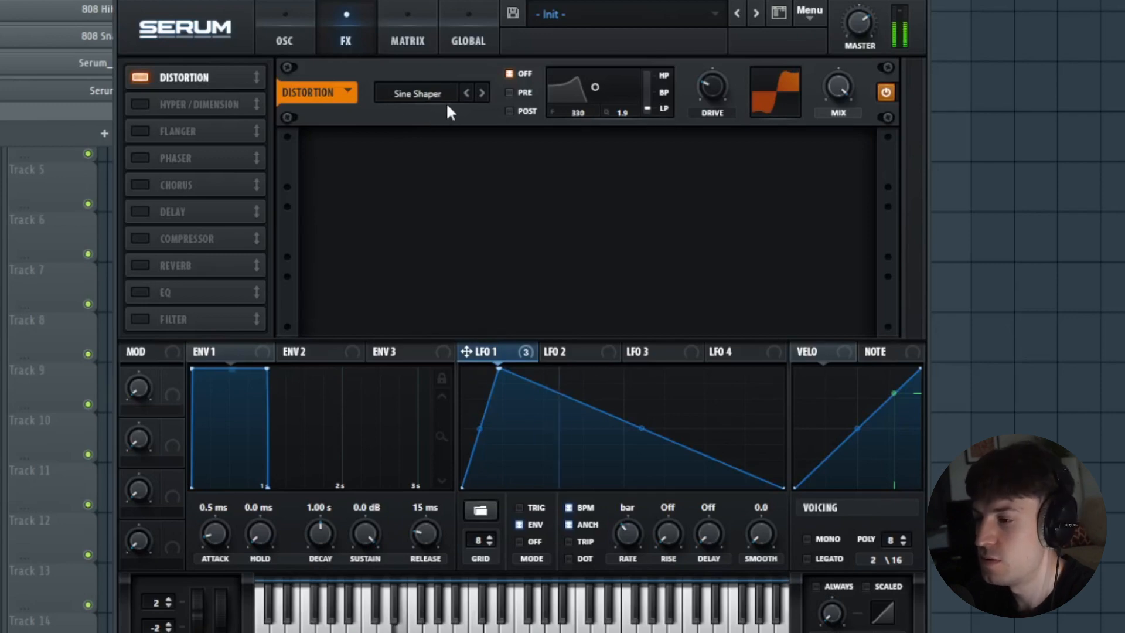
left_click_drag(725, 79, 723, 106)
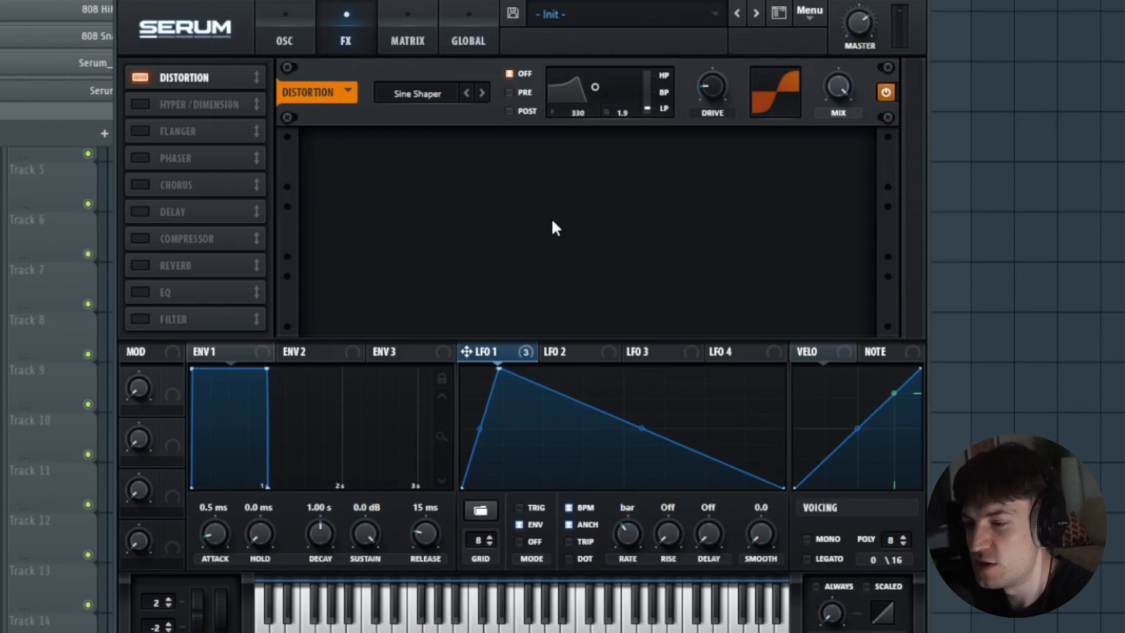
Add the Compressor directly after the distortion with raised gain, and lower the master volume
left_click(143, 247)
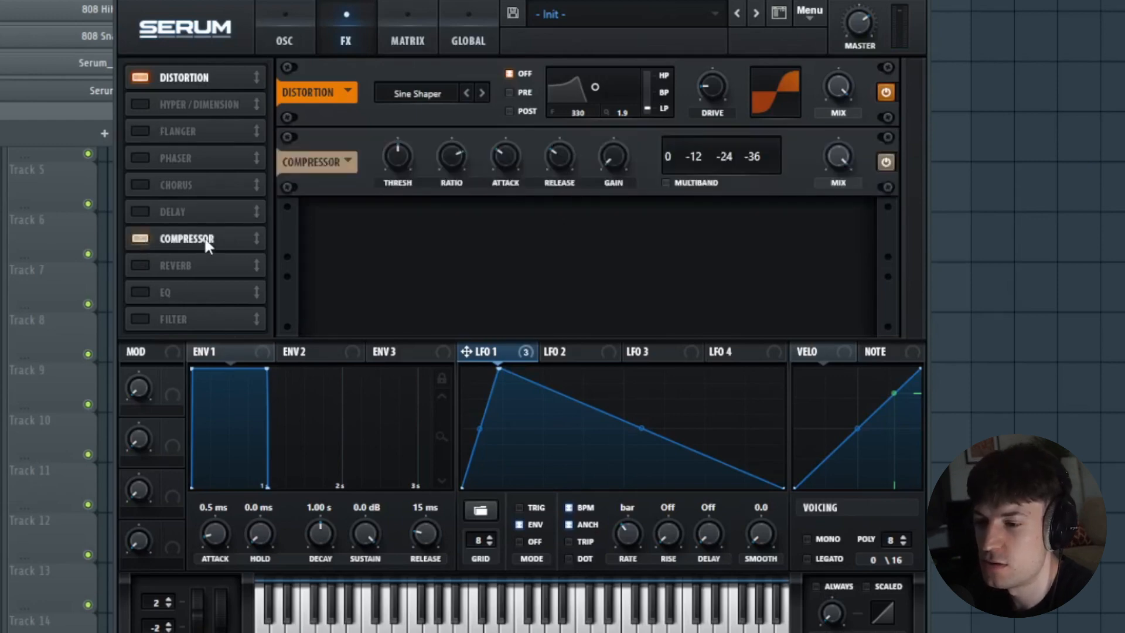
left_click_drag(608, 167, 640, 144)
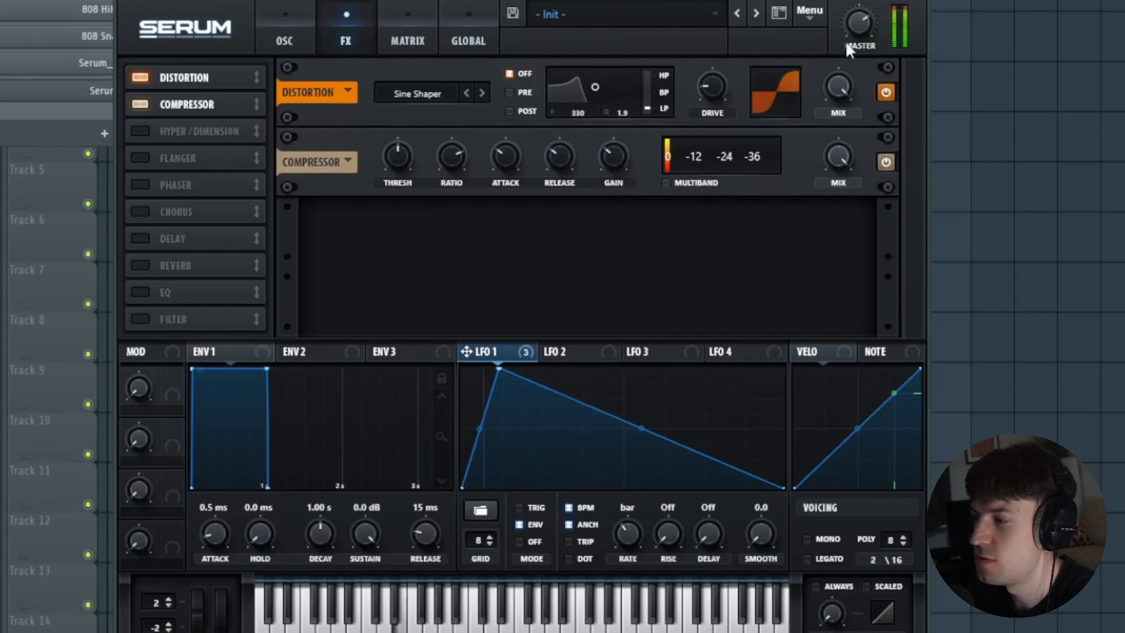
left_click_drag(861, 29, 857, 100)
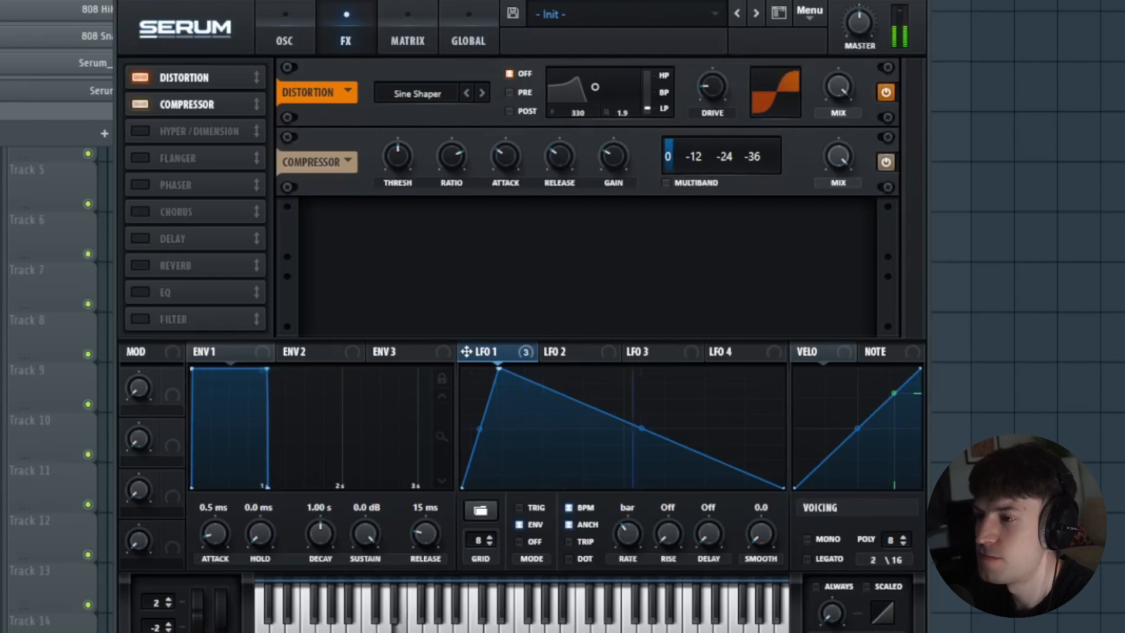
mouse_move(617, 168)
left_mouse_down()
mouse_move(630, 154)
mouse_move(623, 164)
left_mouse_up()
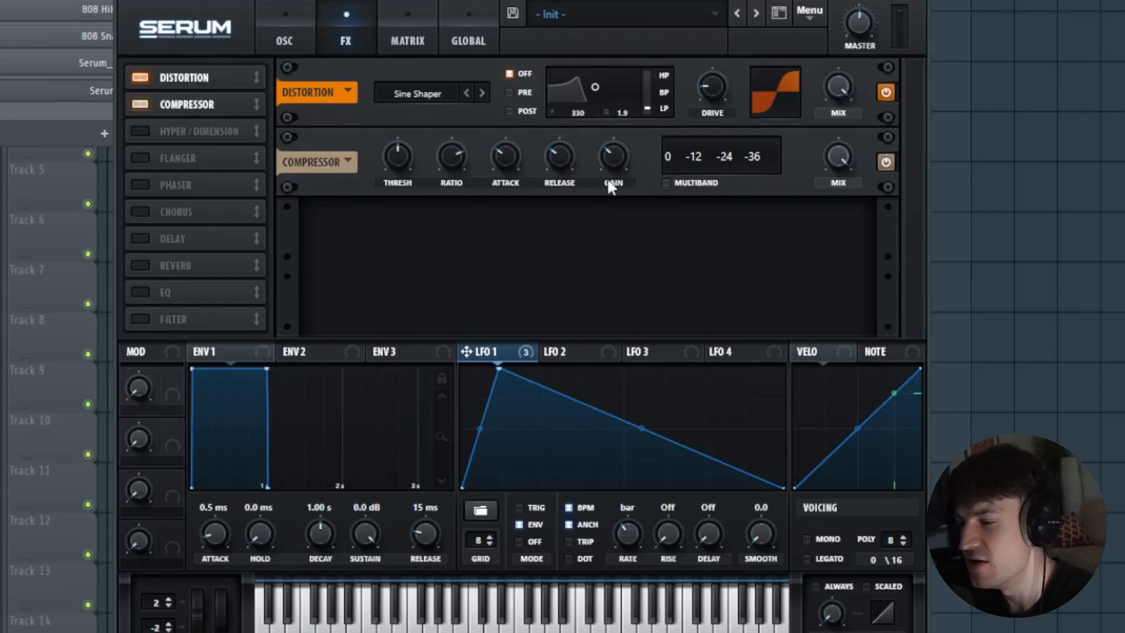
Enable the EQ effect and place it directly after the compressor in the effects chain
left_click(147, 296)
left_click_drag(222, 297, 245, 131)
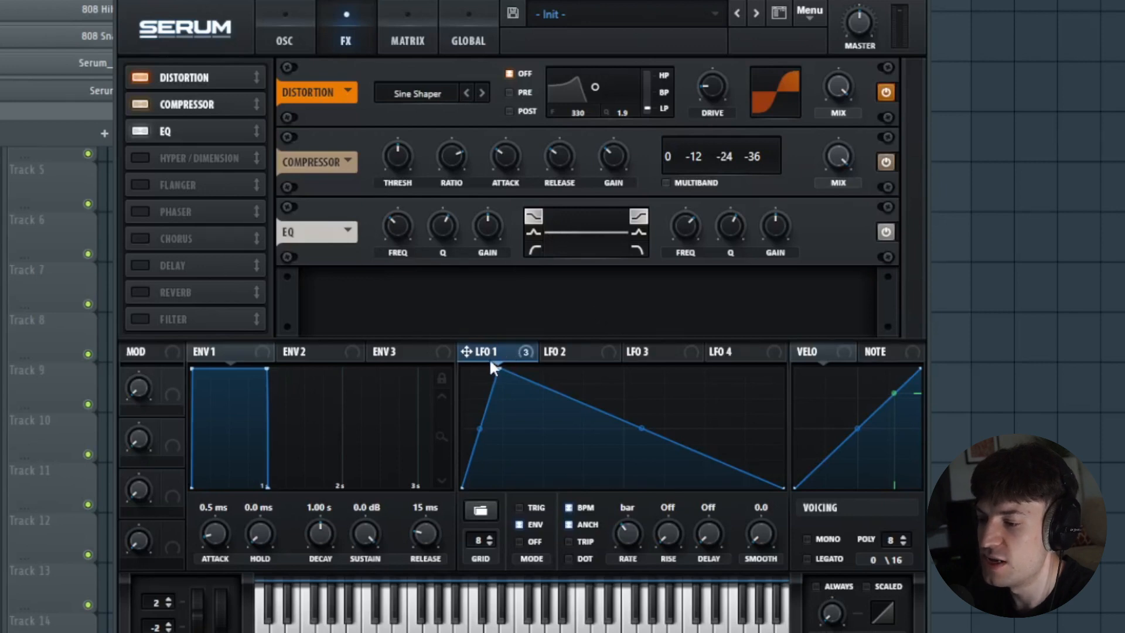
Assign LFO 1 to the EQ low band's frequency and make that band a peak with 12.6 dB gain
mouse_move(498, 348)
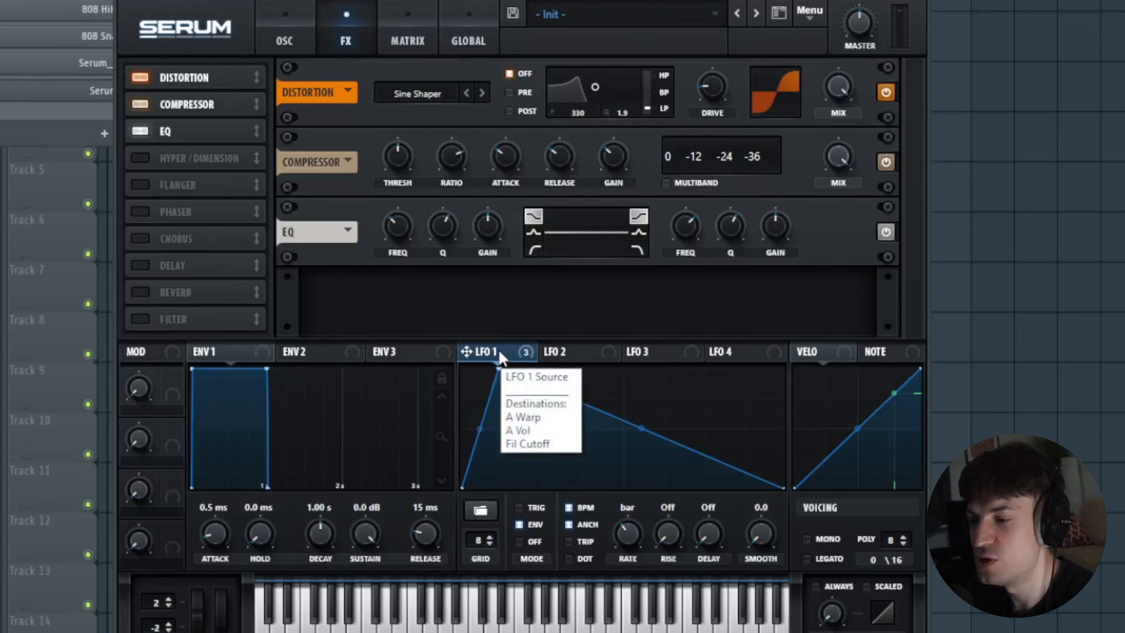
left_click_drag(498, 348, 441, 271)
left_click_drag(396, 240, 397, 238)
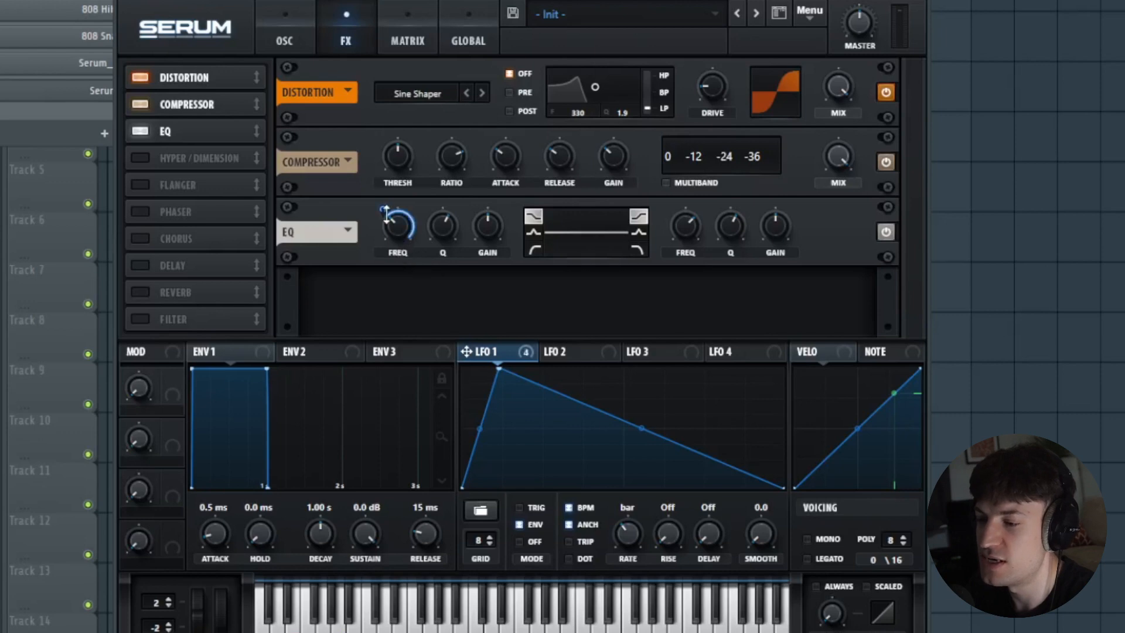
left_click(534, 231)
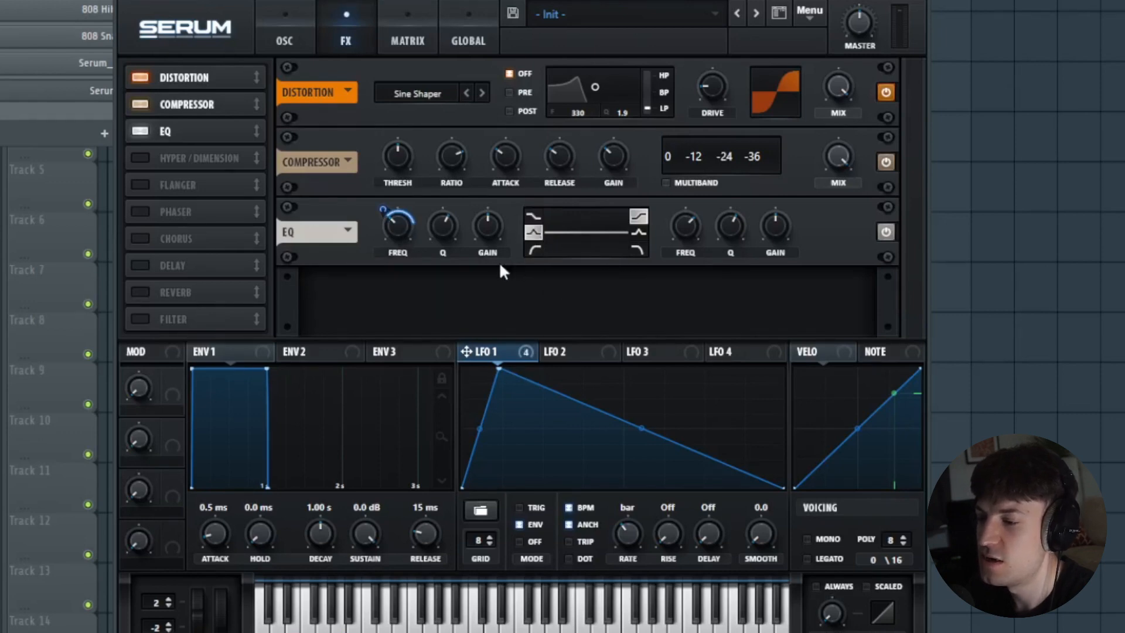
left_click_drag(491, 234, 521, 214)
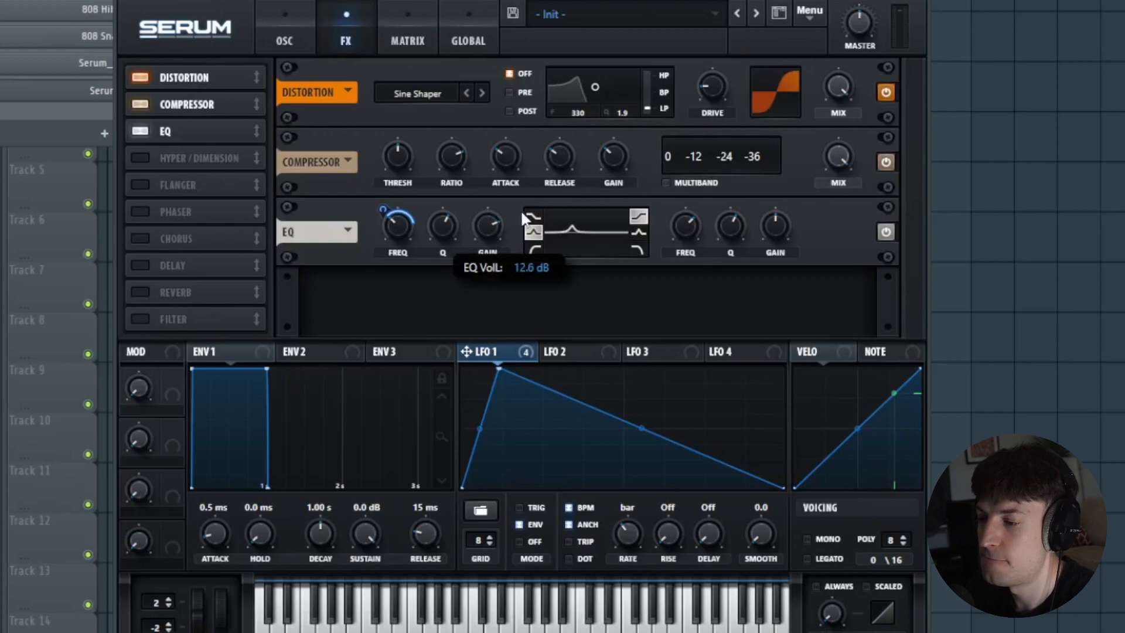
Lower the Q of the EQ's low band and bypass and re-enable the EQ to compare the sound
left_click_drag(452, 222, 446, 253)
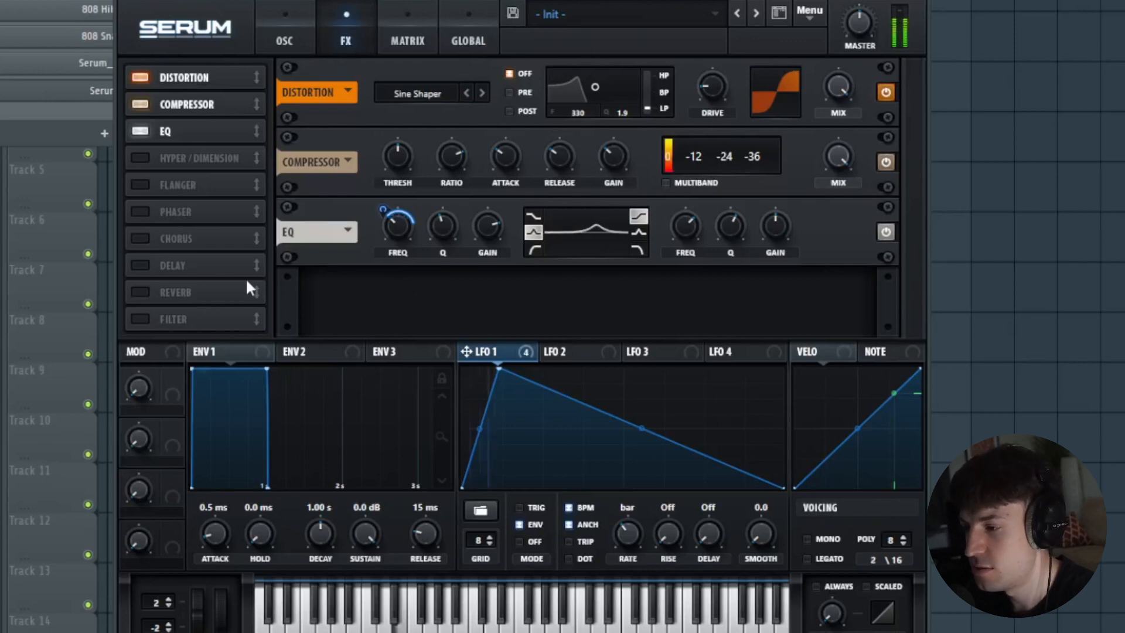
left_click(885, 231)
left_click(885, 232)
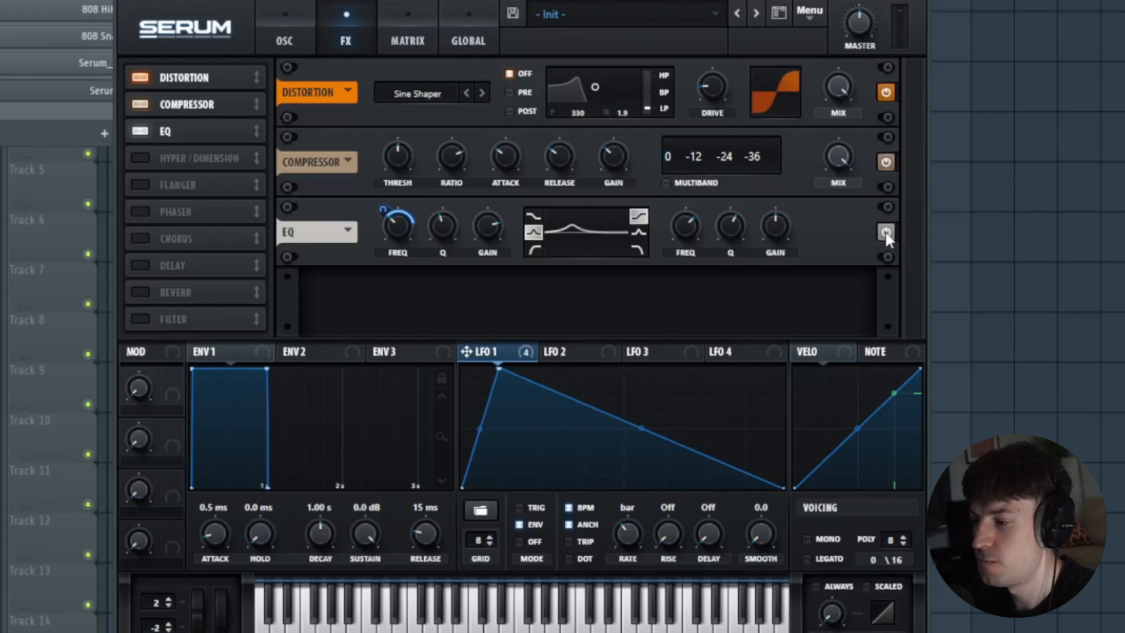
Widen the low band's peak further with a lower Q, and readjust its gain and modulated frequency
left_click_drag(483, 227, 483, 240)
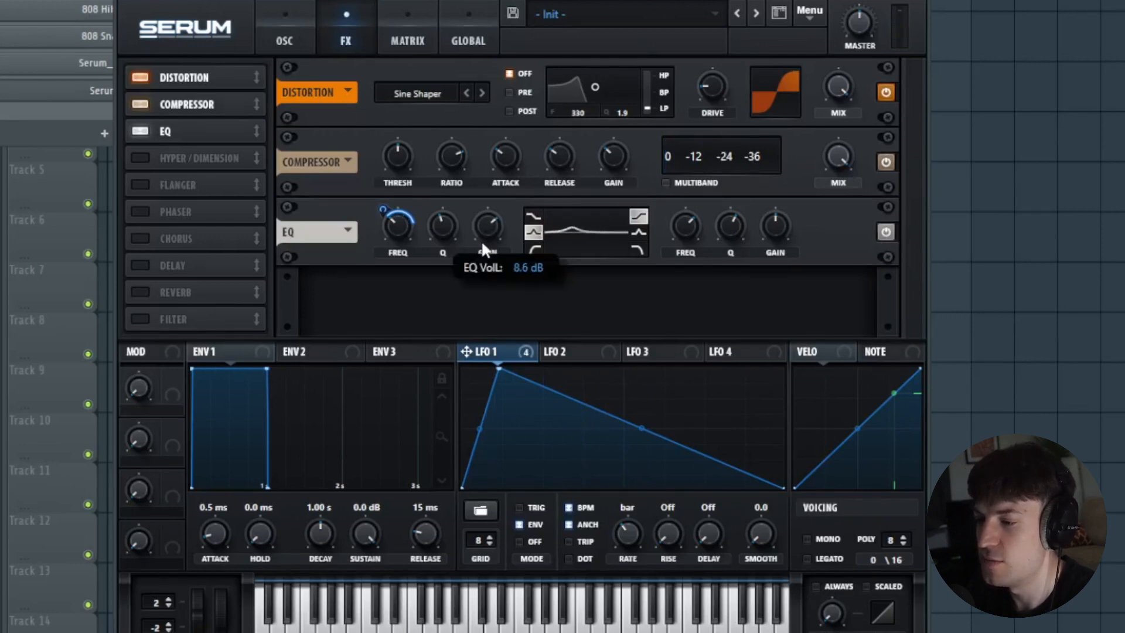
left_click_drag(453, 232, 459, 222)
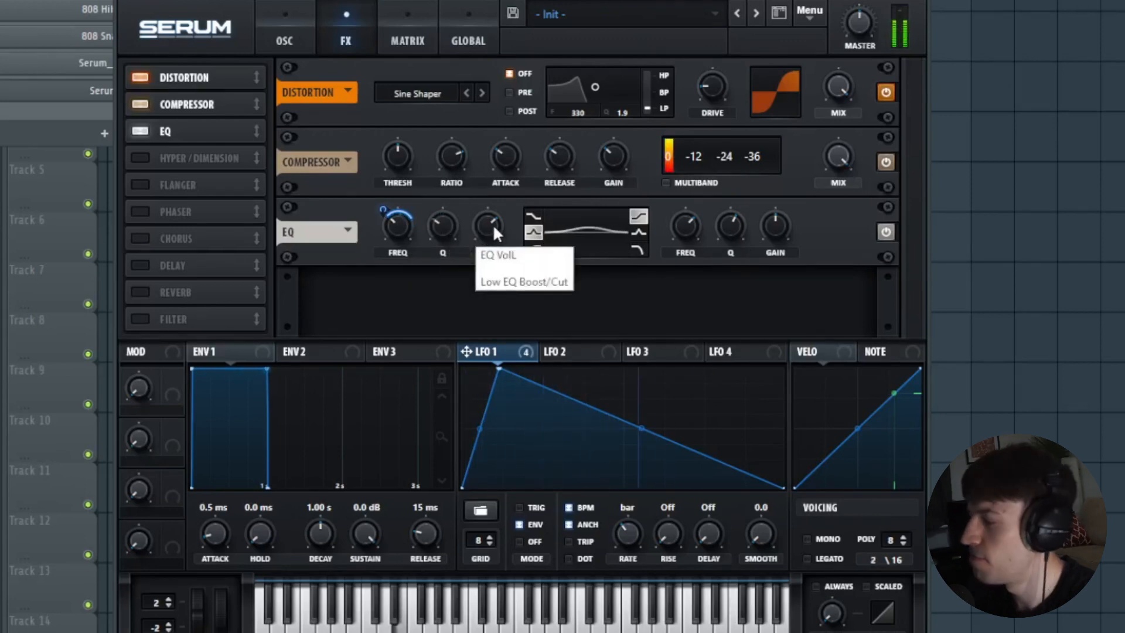
left_click_drag(493, 222, 507, 222)
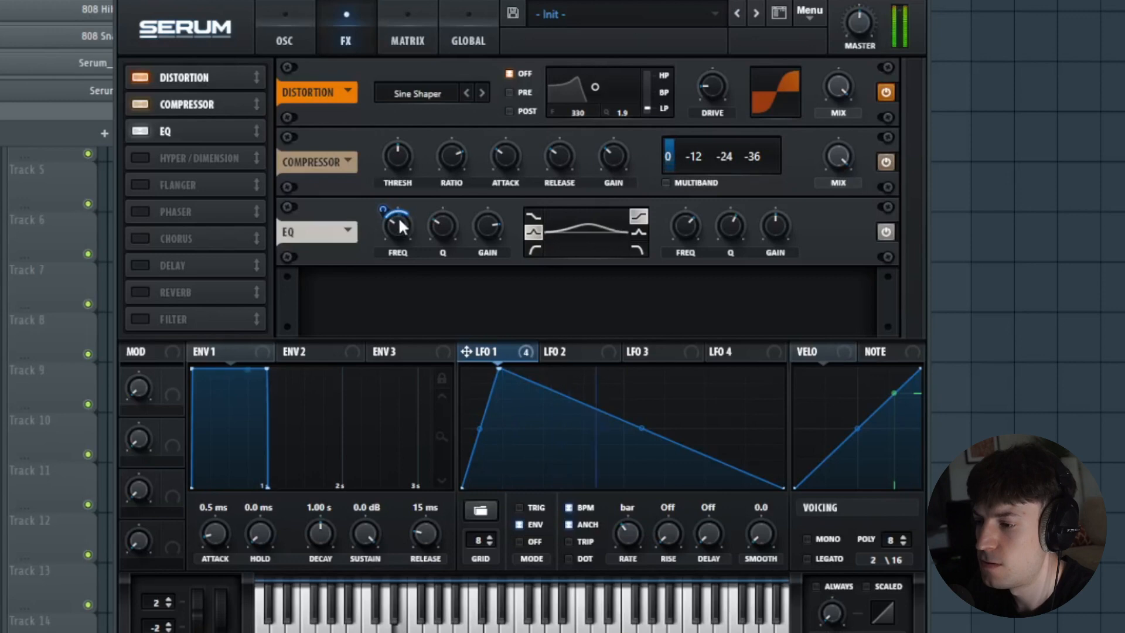
left_click_drag(384, 215, 385, 209)
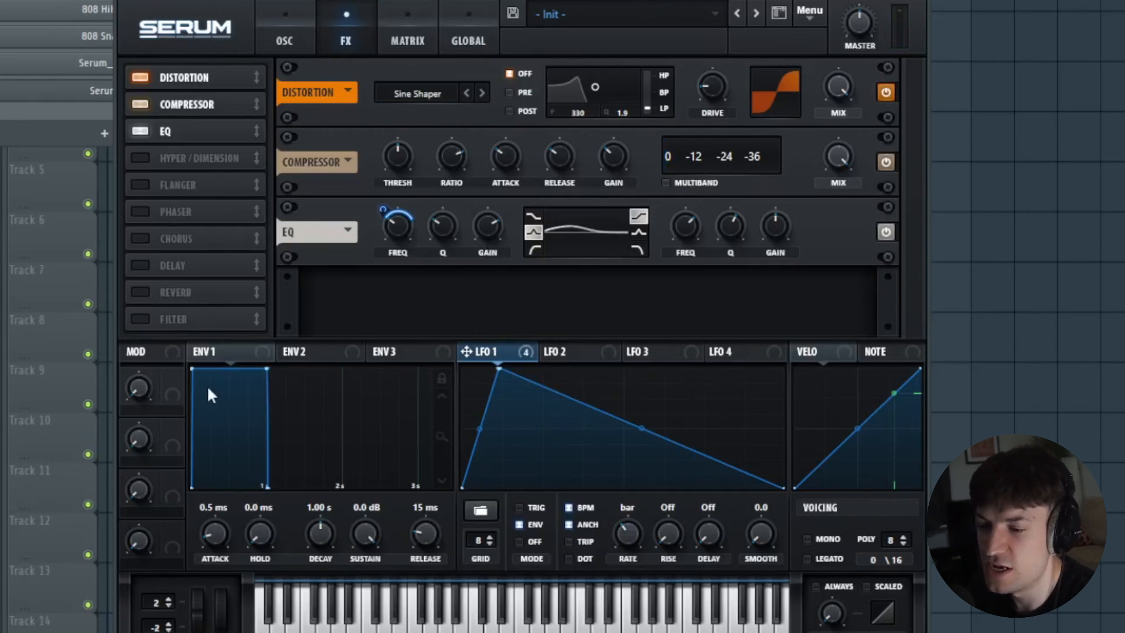
Enable the Reverb directly after the EQ and try out shorter and longer decay settings
left_click(140, 292)
left_click_drag(154, 298, 205, 163)
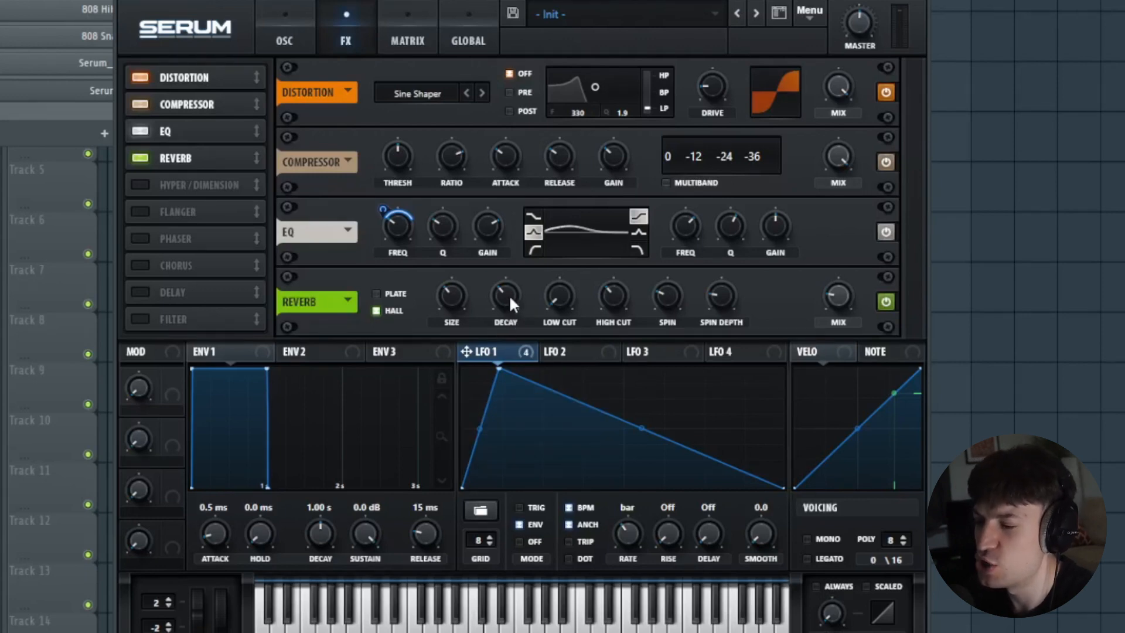
mouse_move(510, 302)
left_click_drag(511, 342, 514, 352)
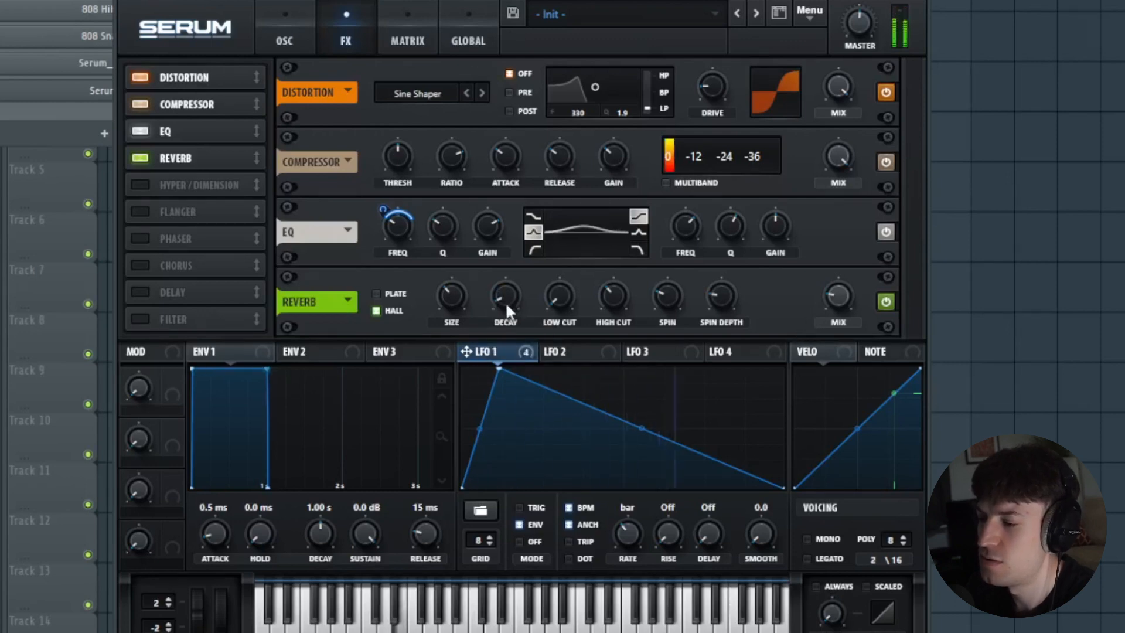
left_click_drag(510, 303, 594, 91)
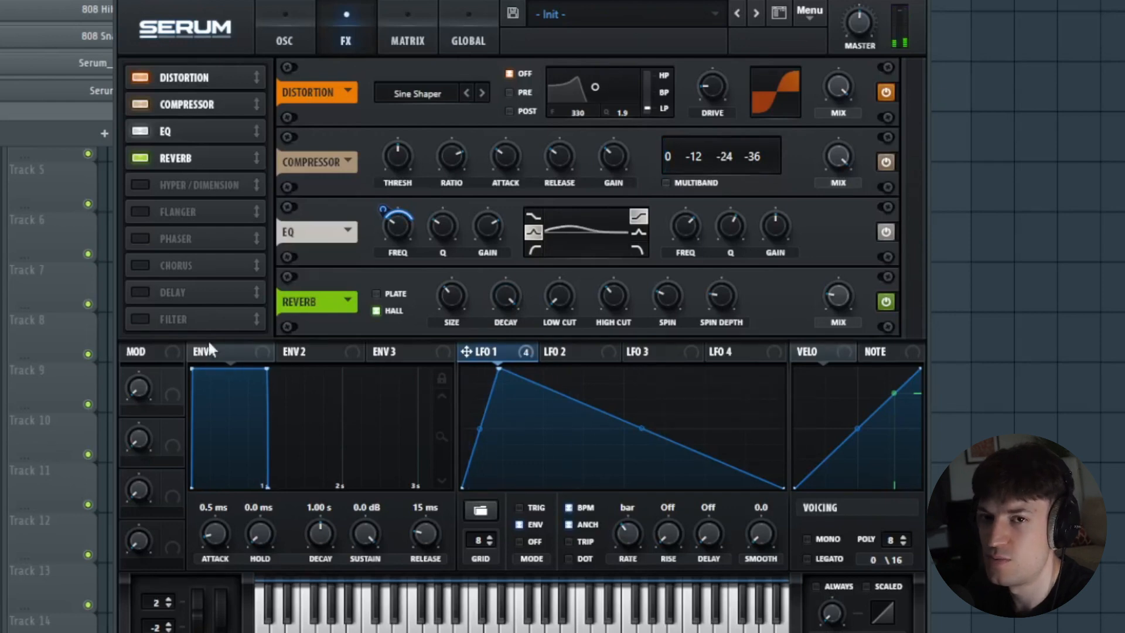
left_click_drag(505, 296, 481, 468)
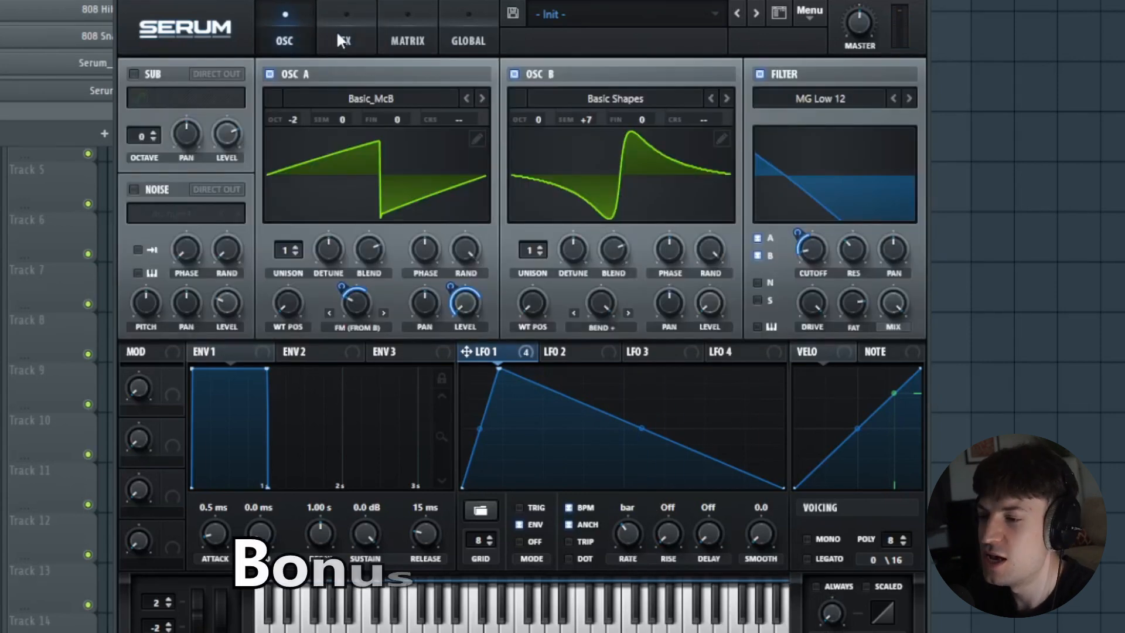
Load ValhallaRoom into the first effect slot of the mixer's Master track
left_click(338, 32)
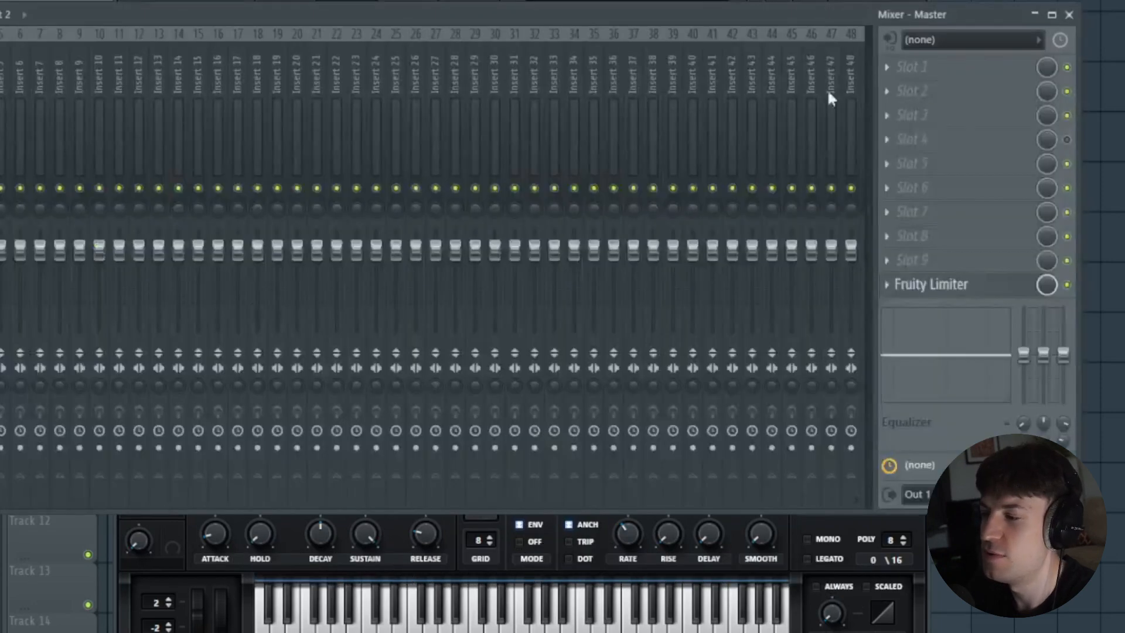
left_click(934, 76)
mouse_move(930, 58)
left_click(801, 28)
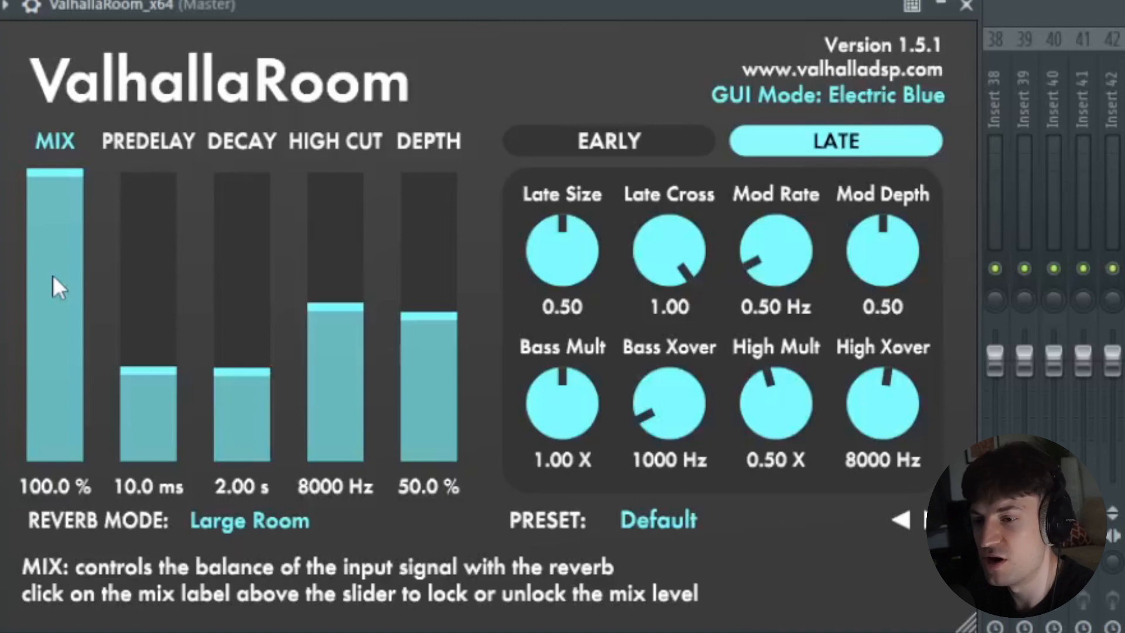
Lower ValhallaRoom's mix to about 64 %, adjust its decay time and fine-tune the mix
left_click_drag(69, 229, 101, 320)
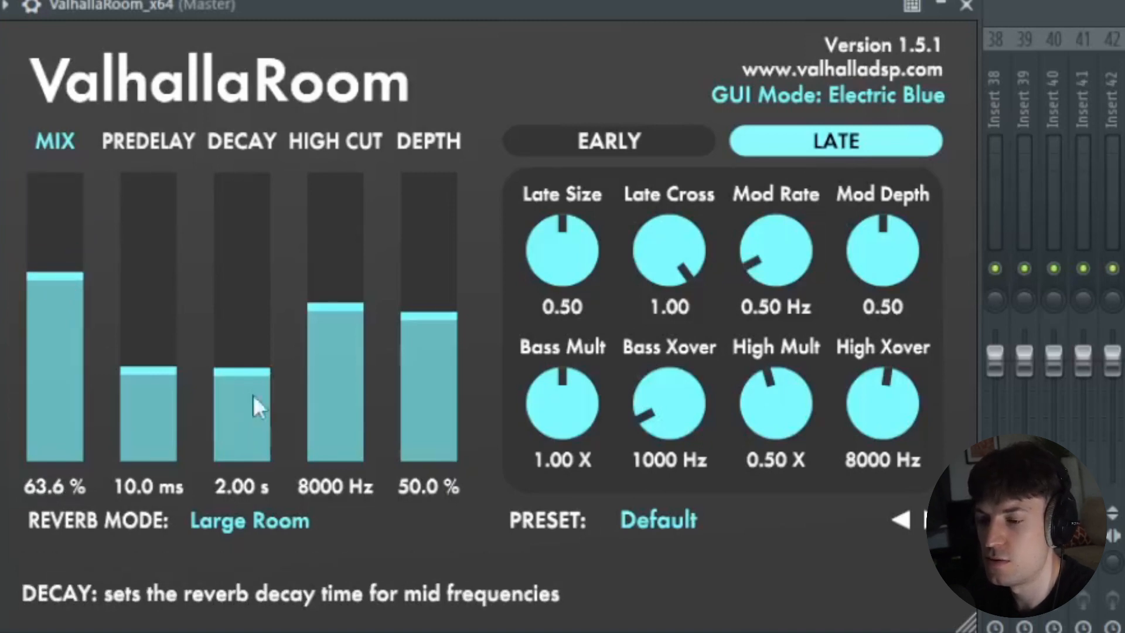
left_click_drag(207, 411, 266, 400)
mouse_move(65, 276)
left_mouse_down()
mouse_move(73, 227)
mouse_move(76, 260)
left_mouse_up()
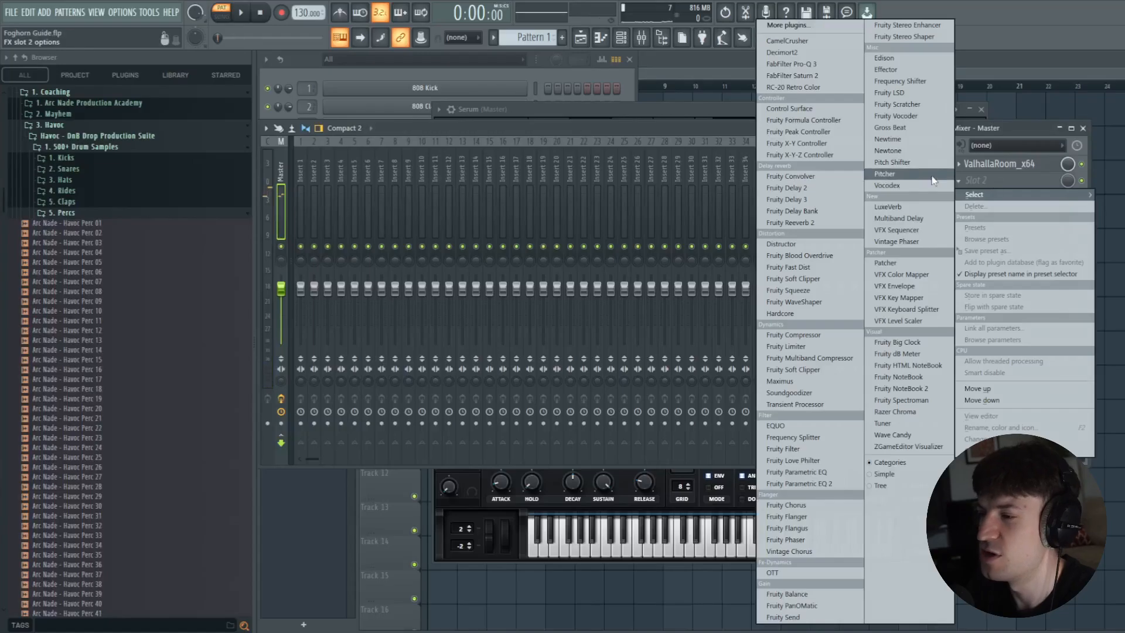
Add OTT to the Master's second effect slot with 27 % depth and 1000 % time
left_click(808, 27)
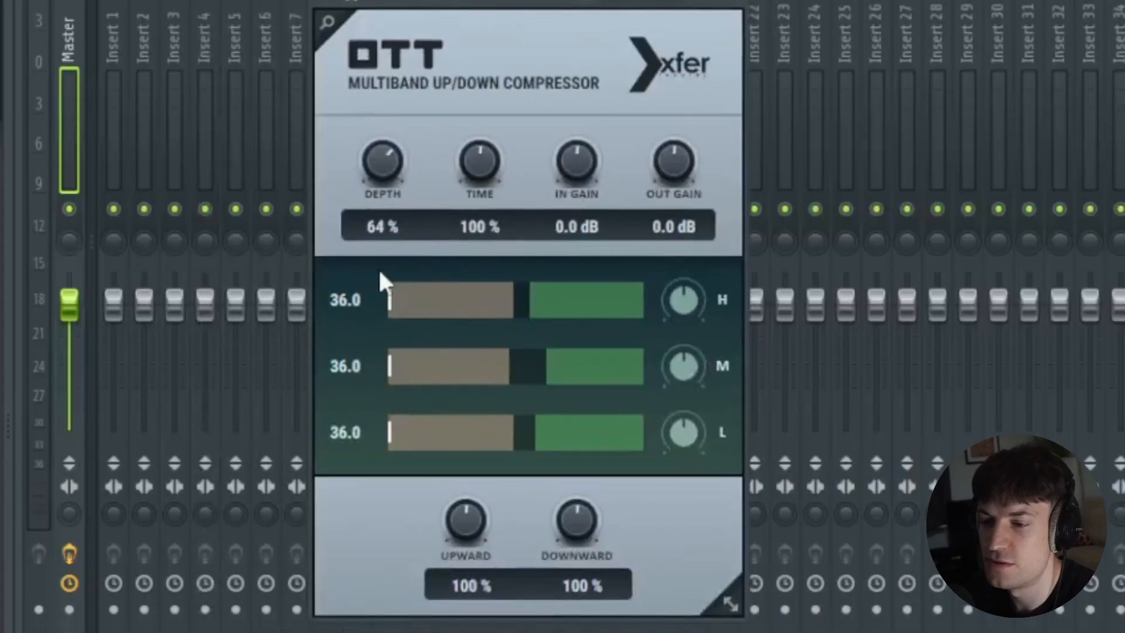
left_click_drag(377, 267, 378, 268)
key("space")
left_click_drag(381, 178, 404, 239)
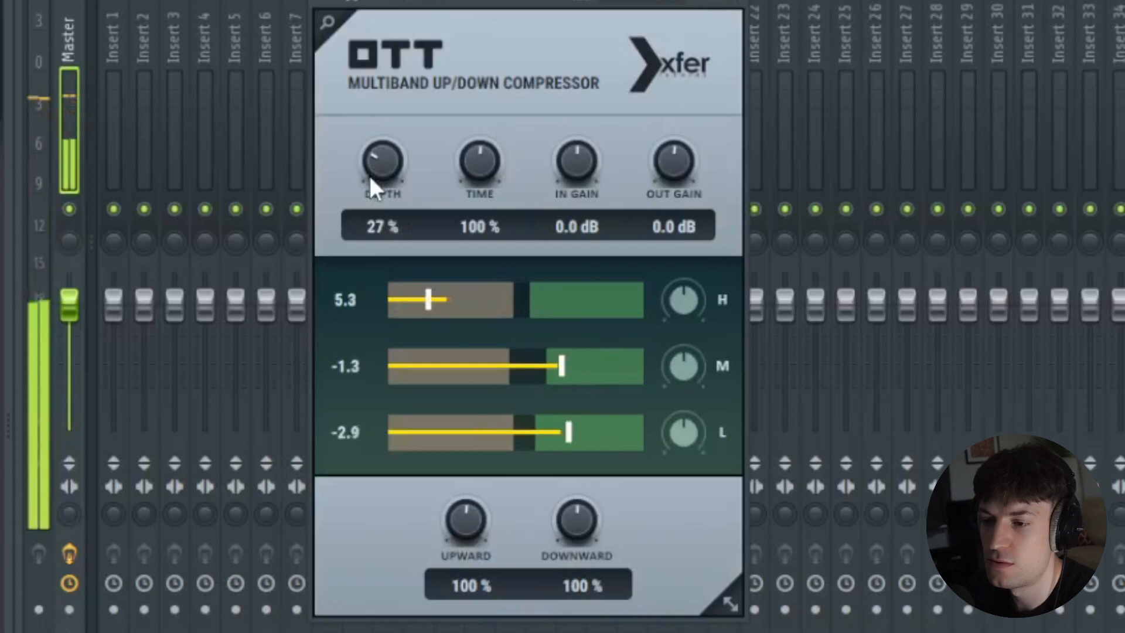
left_click_drag(490, 168, 492, 206)
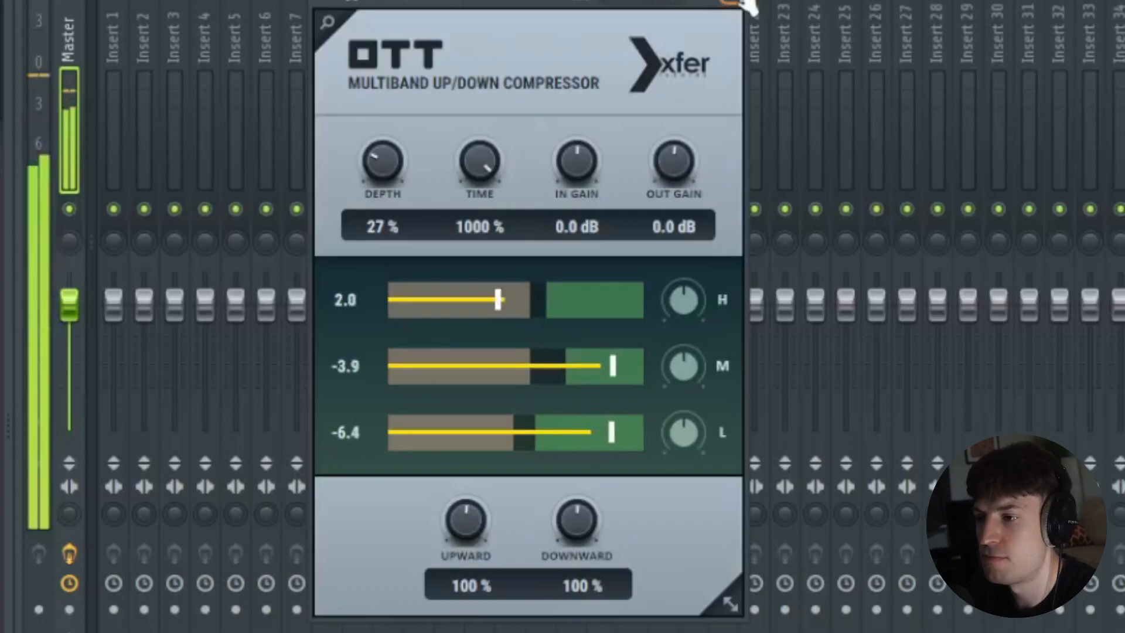
left_click(740, 2)
left_click(1082, 165)
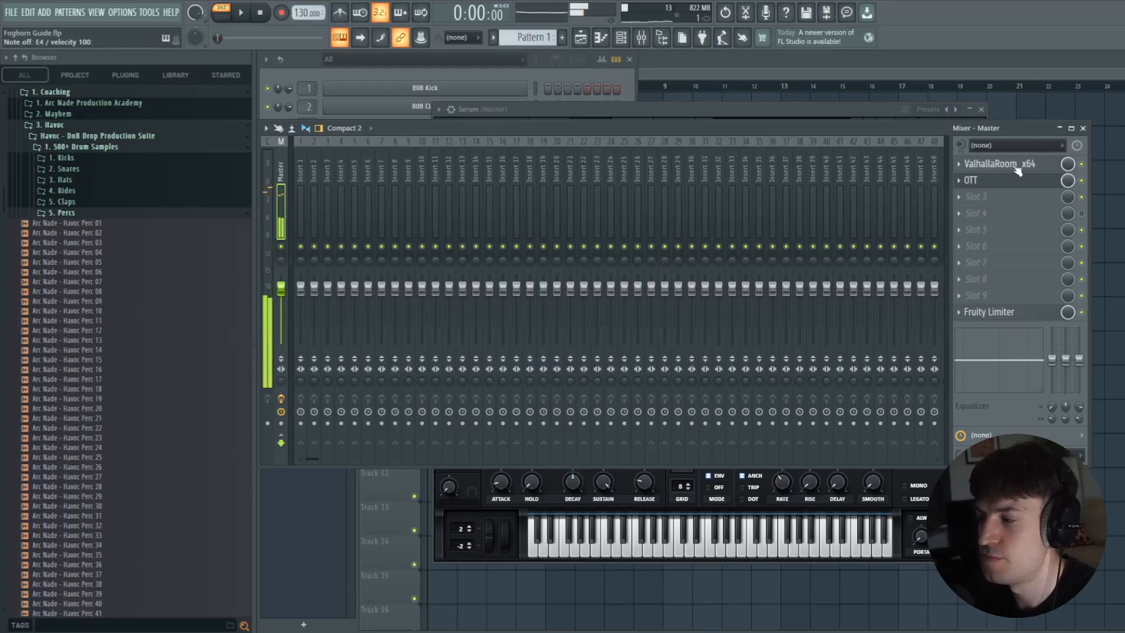
Load Decimort2 into the Master's third effect slot and choose its Action Movie preset
left_click(994, 198)
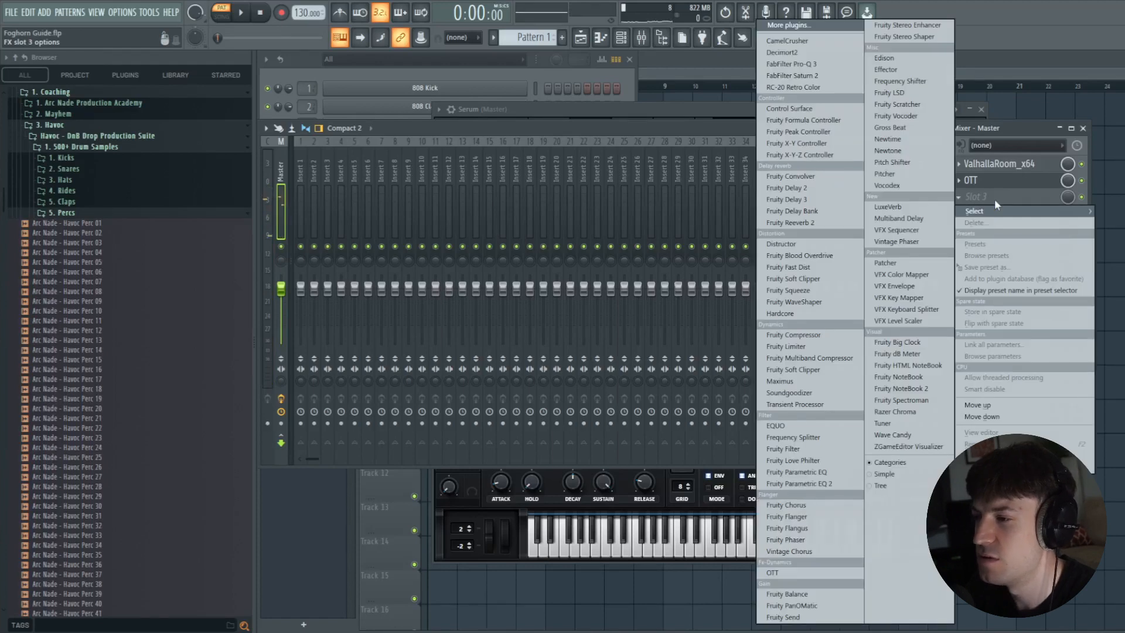
left_click(778, 53)
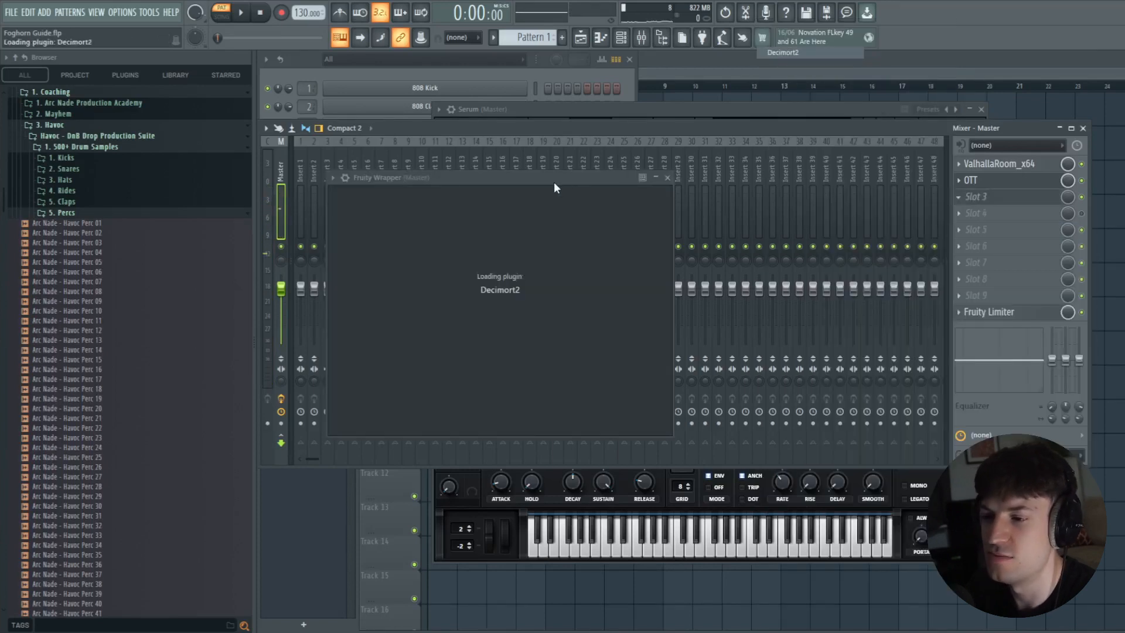
left_click_drag(590, 179, 597, 143)
left_click(758, 183)
left_click(488, 462)
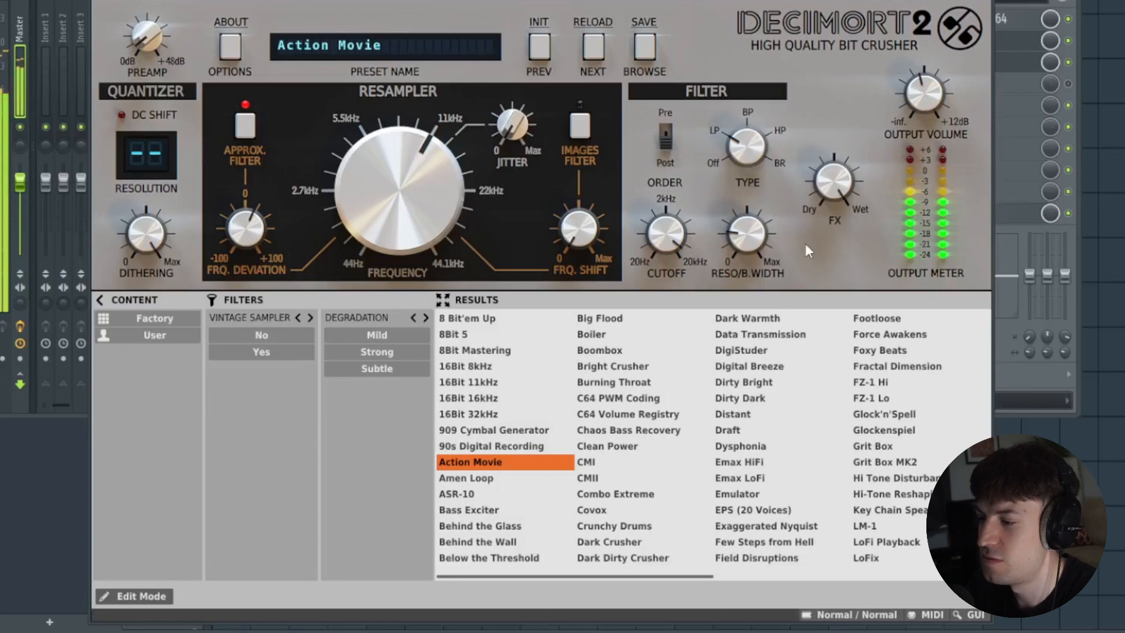
Try a partly dry bit-crusher mix, return it to fully wet, and adjust the filter's resonance and cutoff
left_click_drag(830, 188, 822, 231)
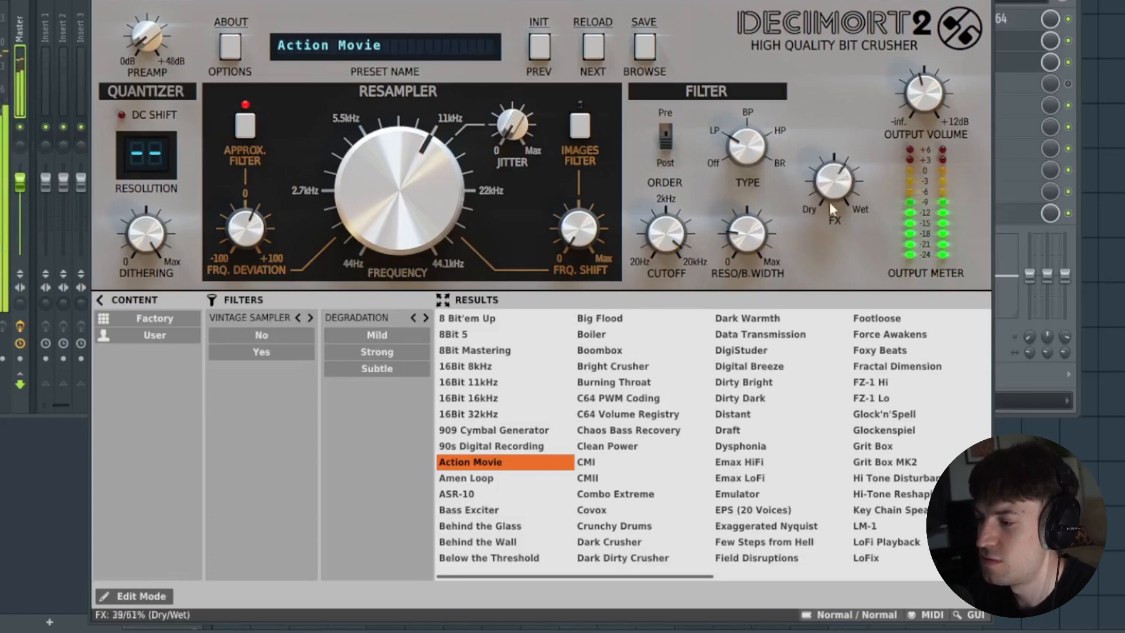
left_click_drag(846, 189, 876, 122)
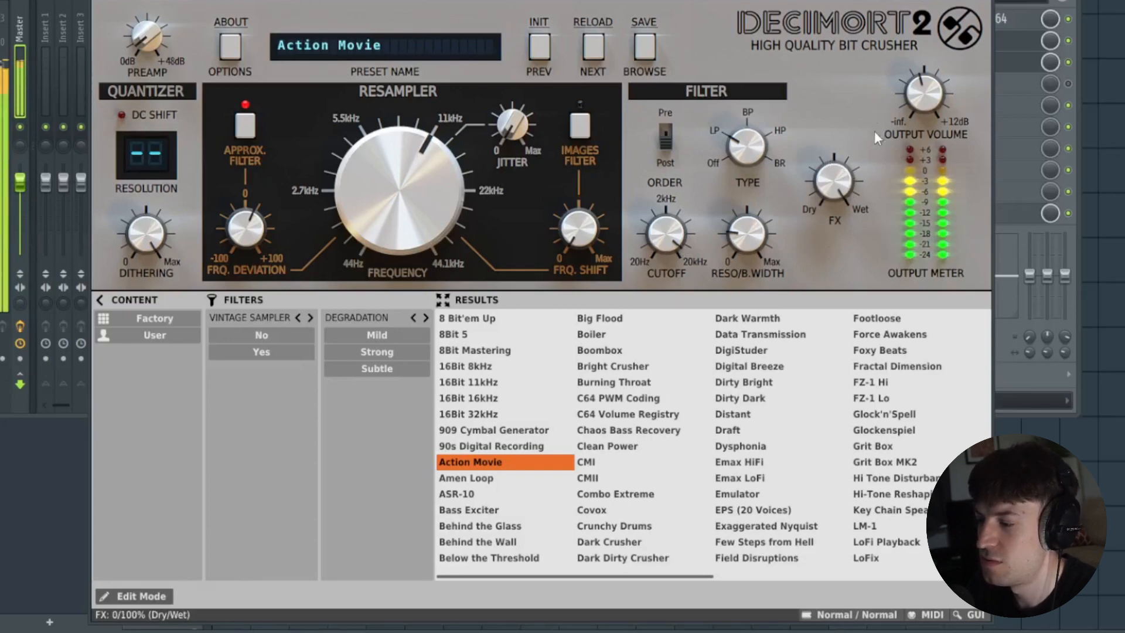
left_click_drag(746, 237, 748, 257)
left_click_drag(674, 242, 665, 262)
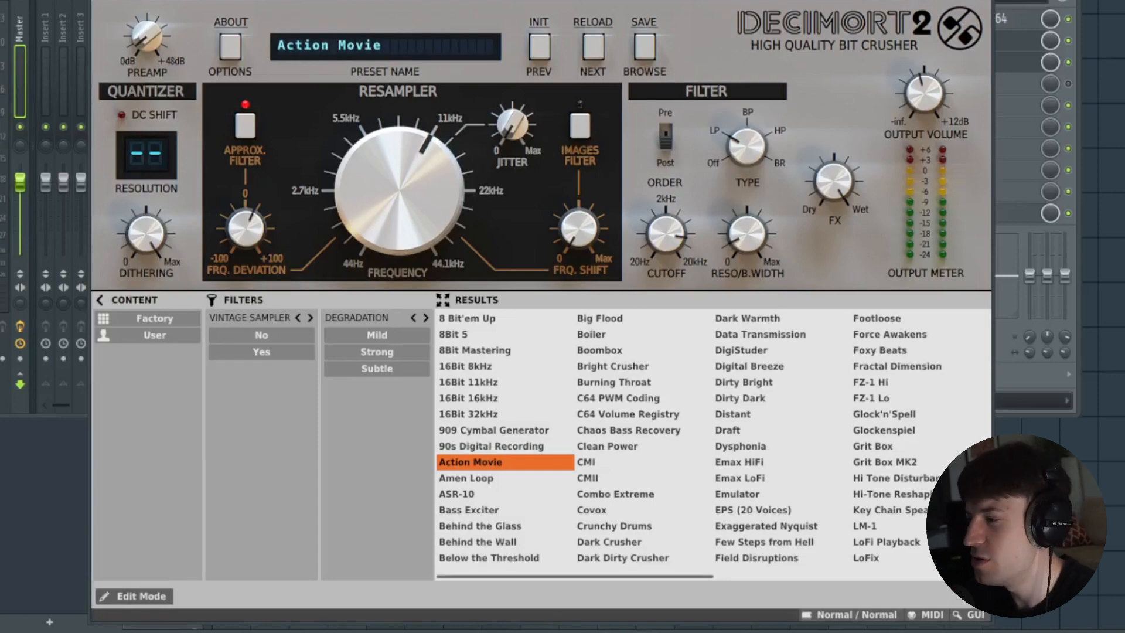
left_click(982, 1)
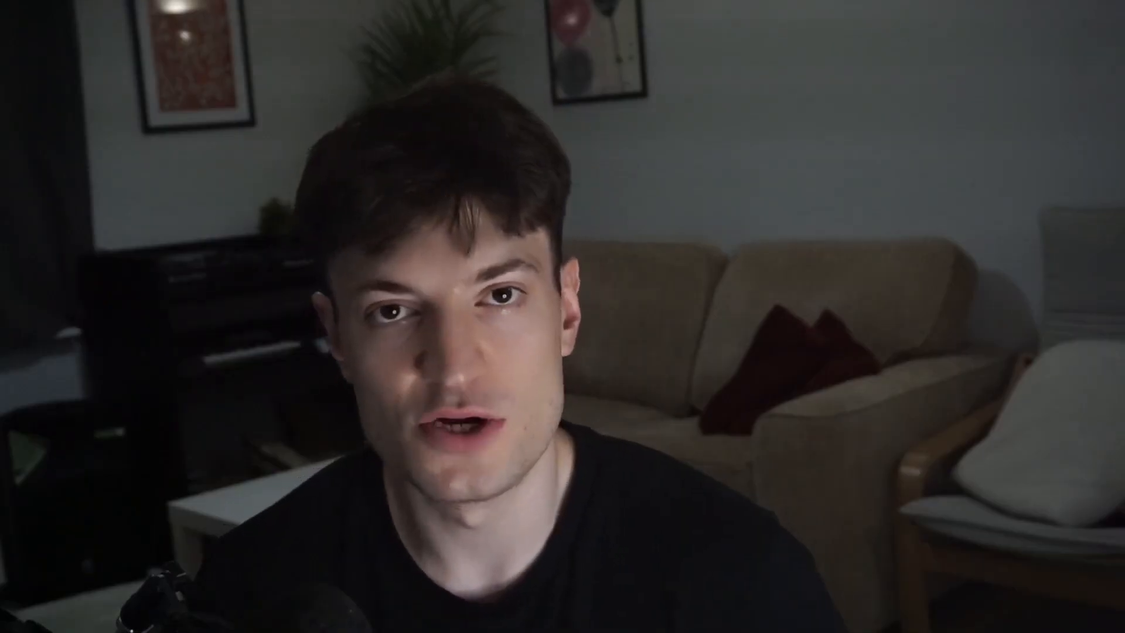